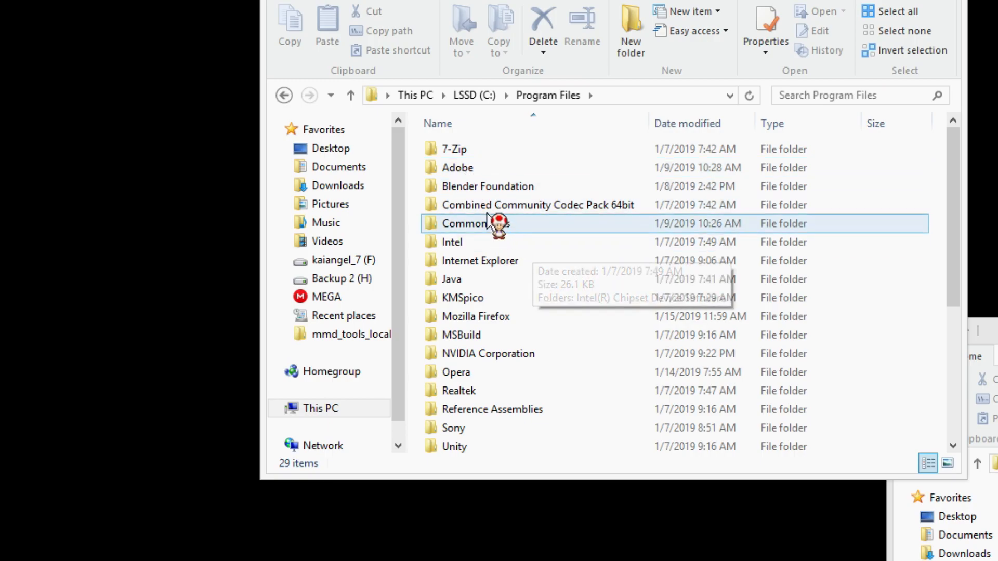
Step: Open Blender's add-on folder under Program Files: Blender Foundation, Blender, 2.79, scripts, addons
click(471, 188)
double_click(471, 188)
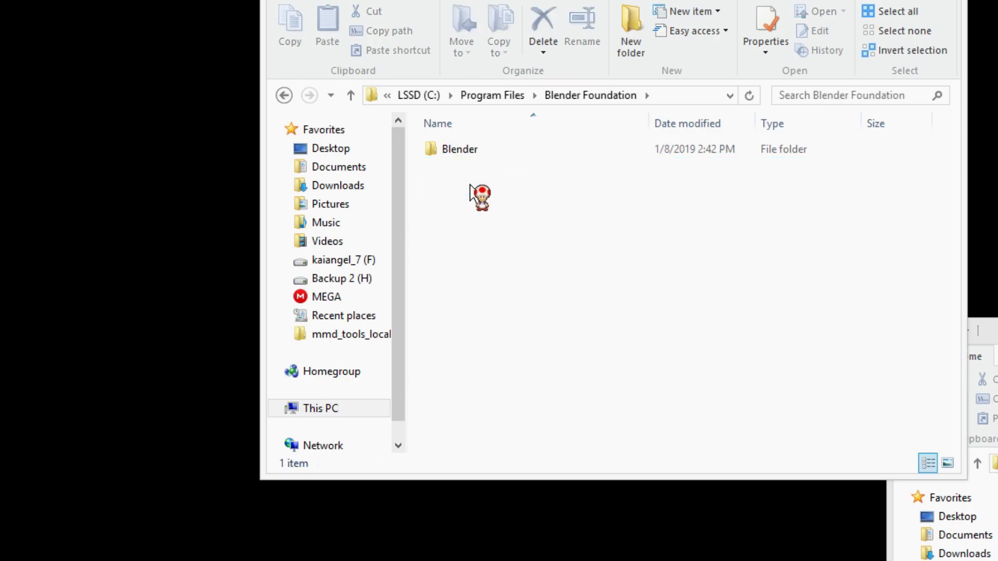
double_click(453, 156)
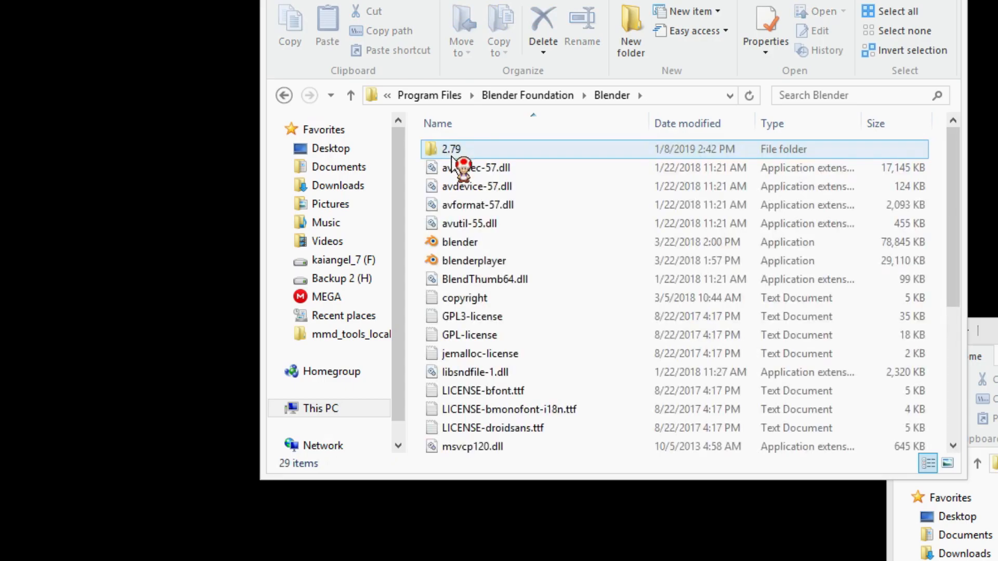
double_click(453, 150)
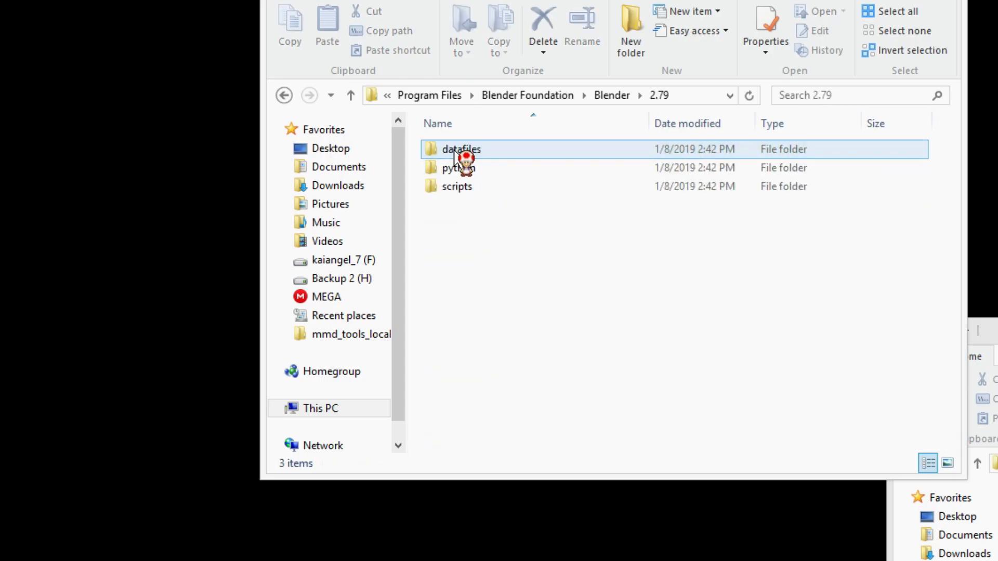
double_click(473, 188)
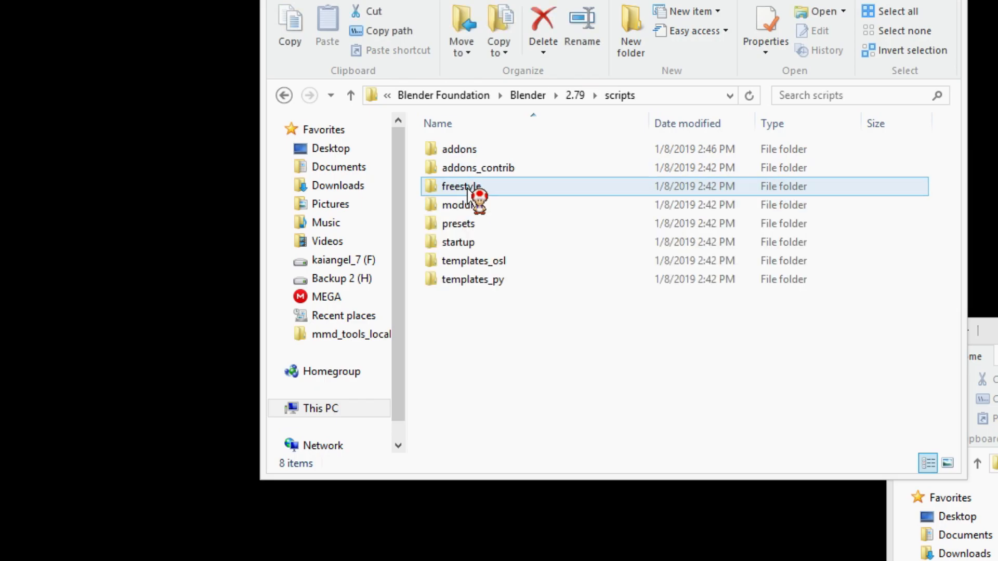
double_click(466, 153)
Step: Arrange the two folder windows side by side and try to transfer the mmd_tools_local folder into the addons folder
drag(597, 1, 263, 7)
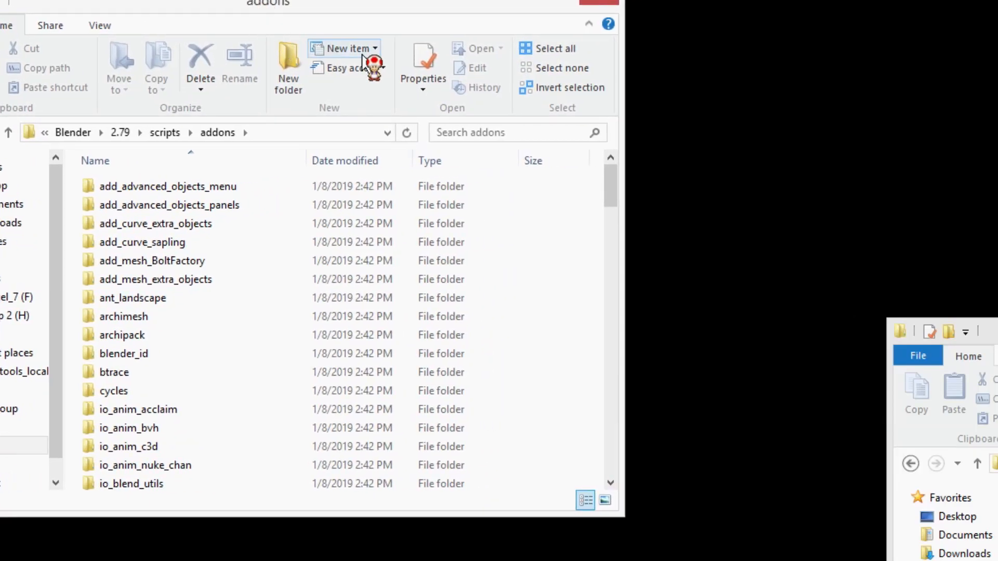
drag(997, 337, 933, 35)
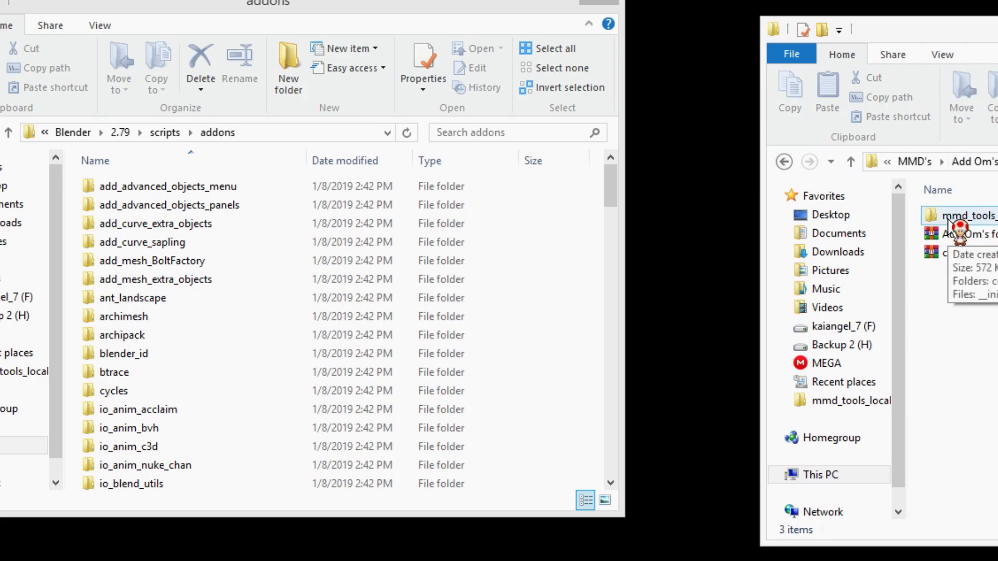
drag(949, 222, 66, 200)
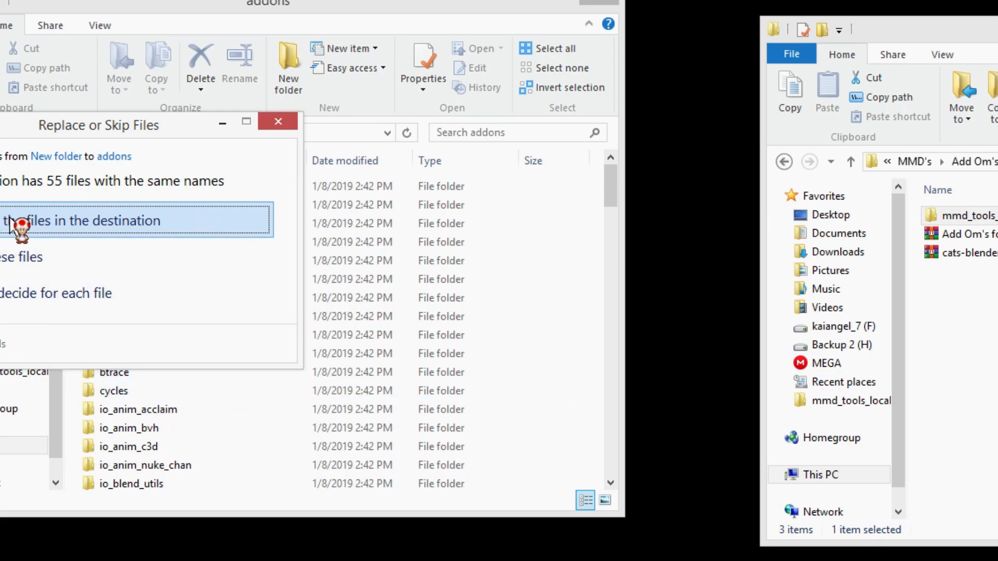
click(279, 124)
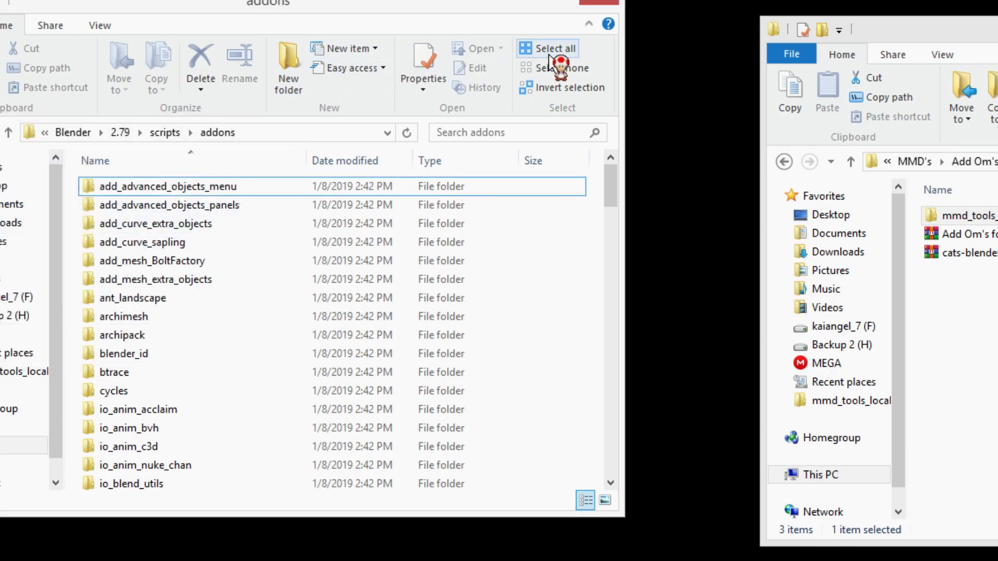
Step: Close both folder windows and launch Blender, dismissing its splash screen
click(608, 3)
drag(879, 28, 375, 28)
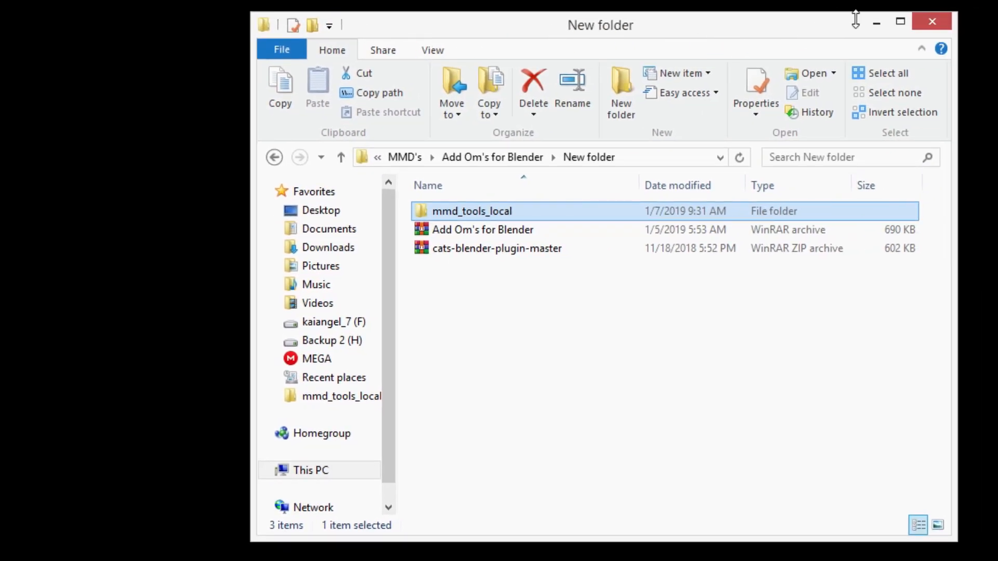
click(936, 25)
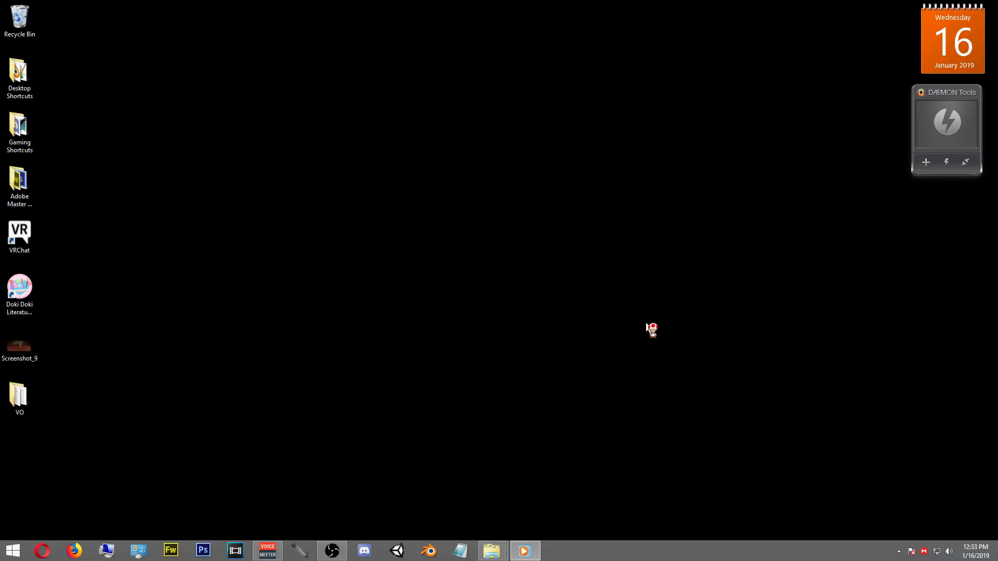
click(430, 552)
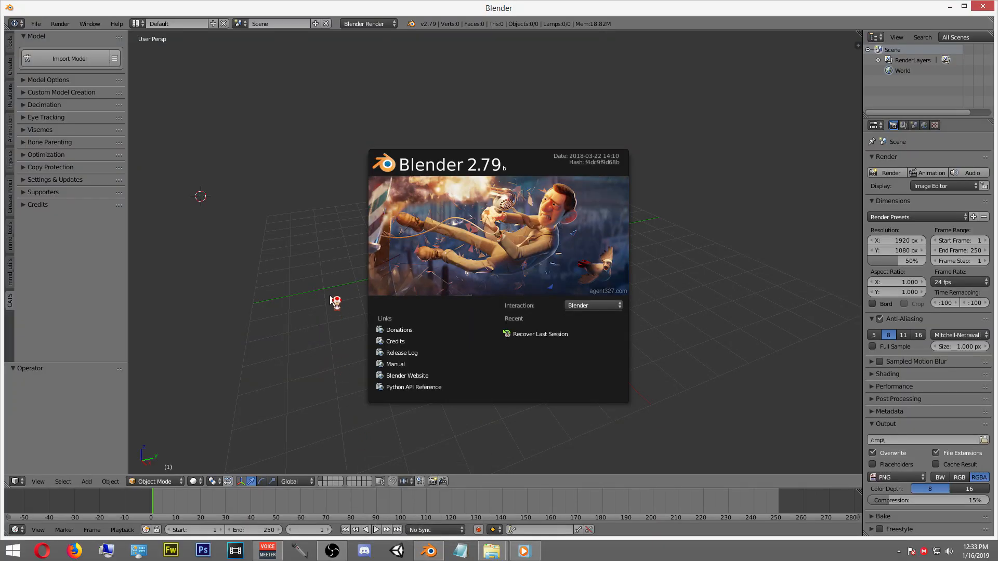
click(319, 225)
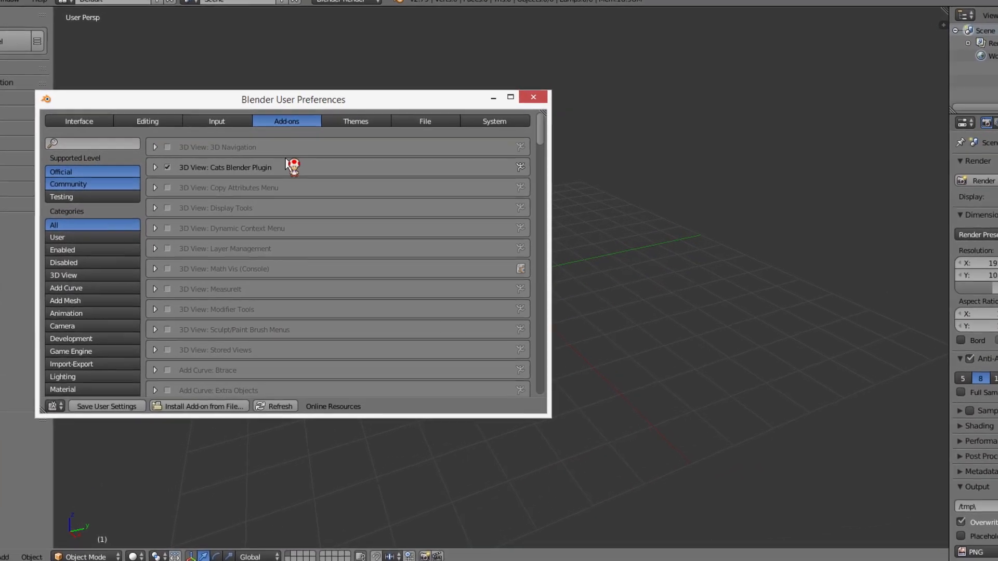
Step: Search the add-ons in the user preferences for "mmd" to check the mmd_tools add-on
drag(297, 98, 504, 59)
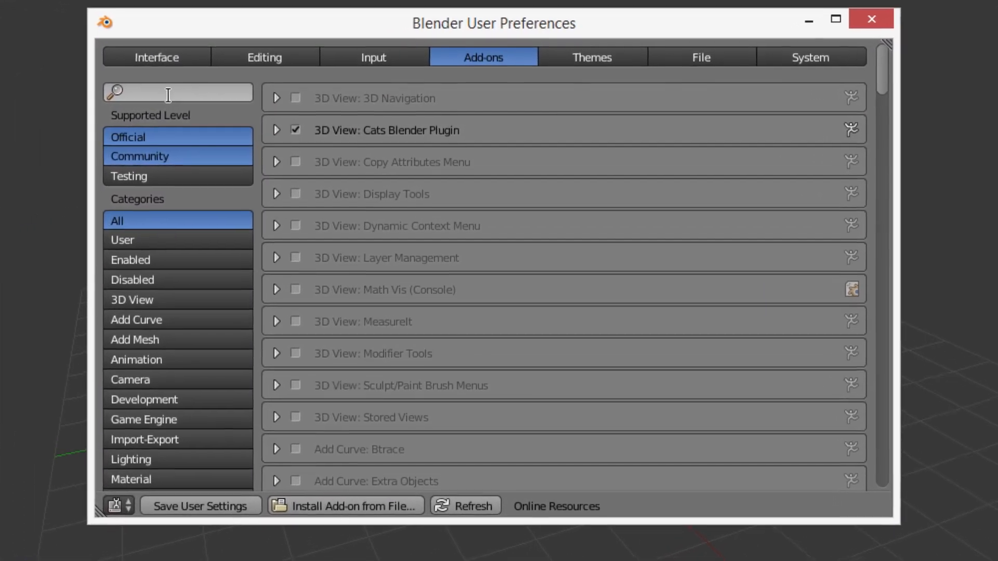
click(216, 102)
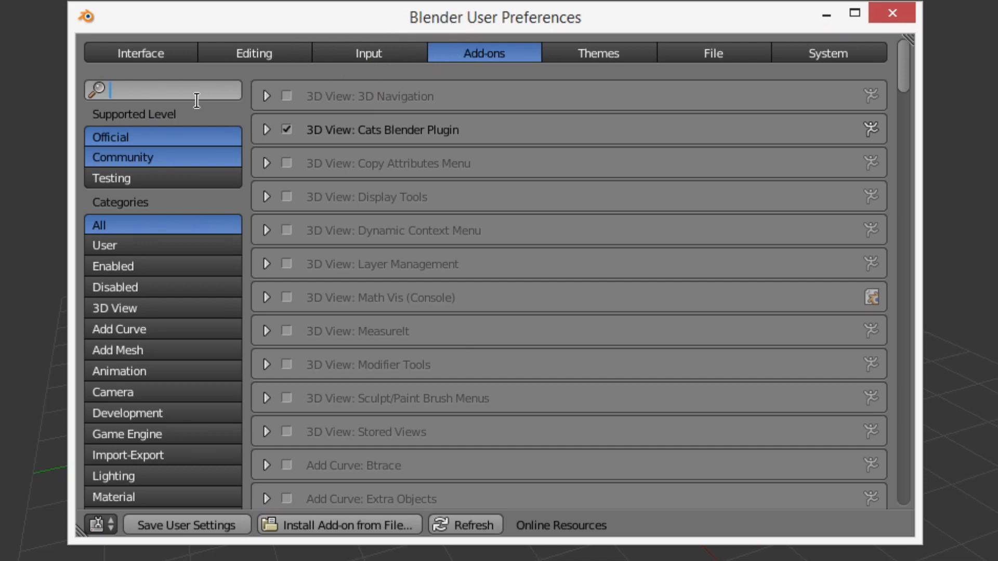
text(mmd)
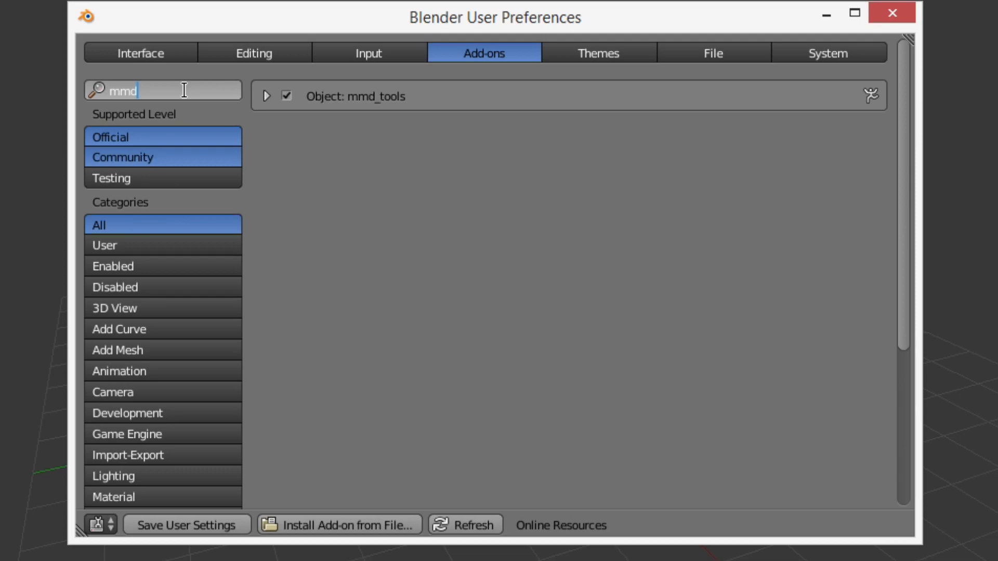
click(294, 131)
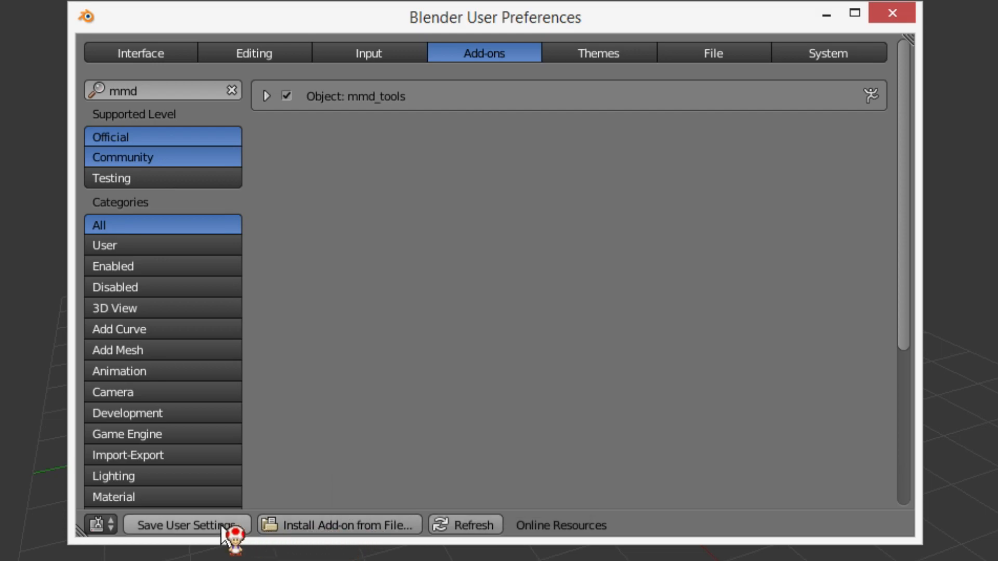
Step: Open the file browser for installing an add-on from a file and cancel it
click(328, 533)
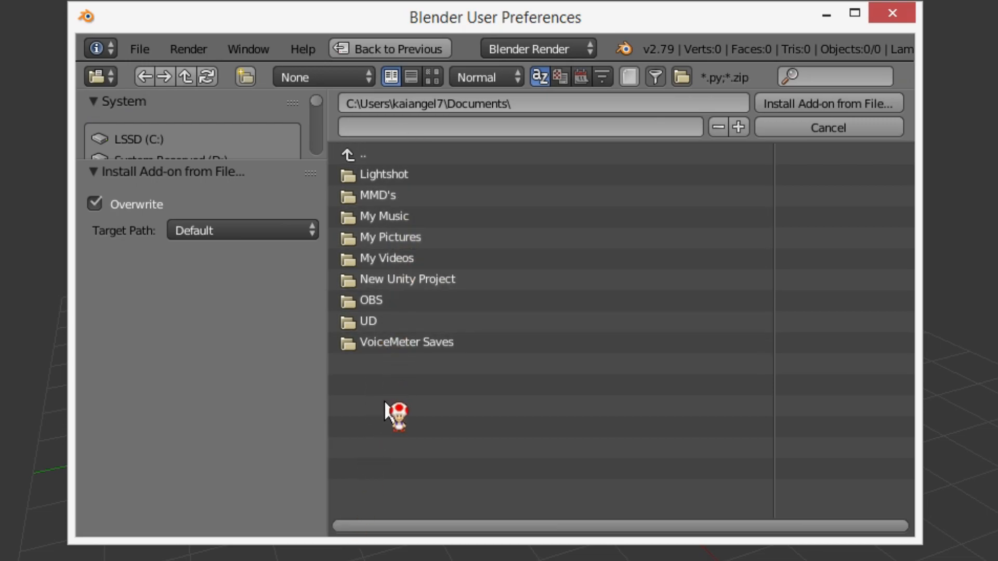
key(Escape)
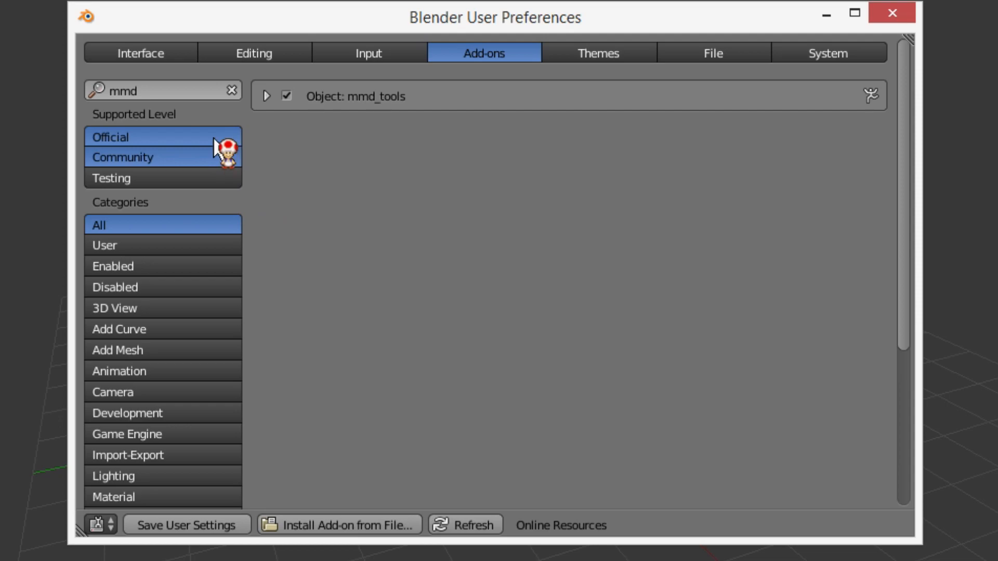
Step: Clear the add-on search, save the user settings and close the preferences window
click(164, 88)
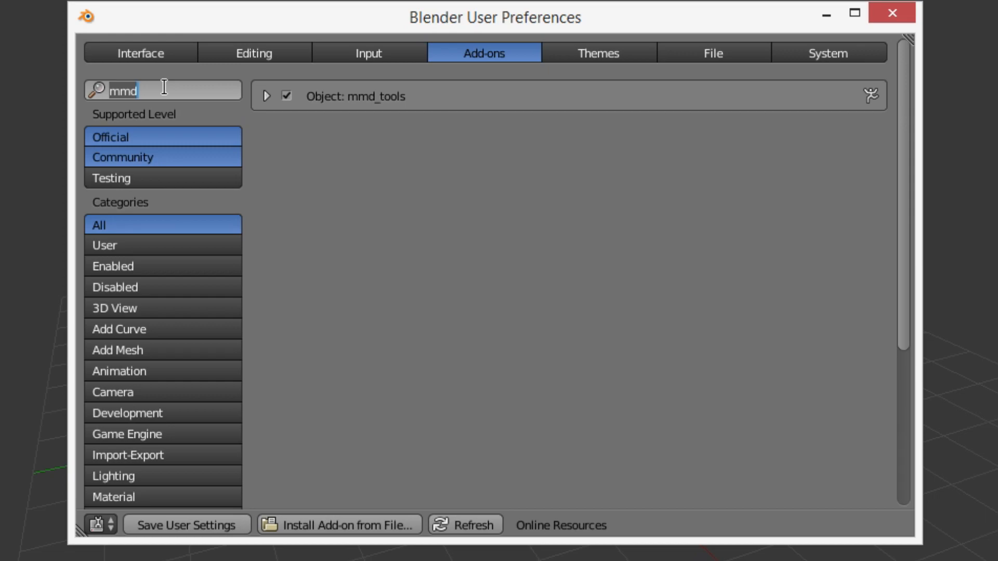
key(BackSpace)
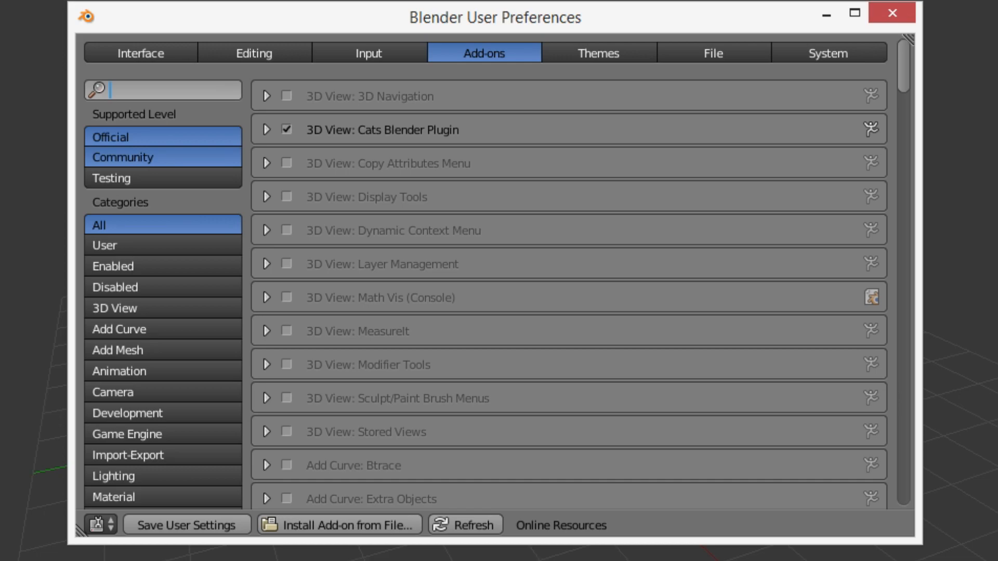
click(175, 527)
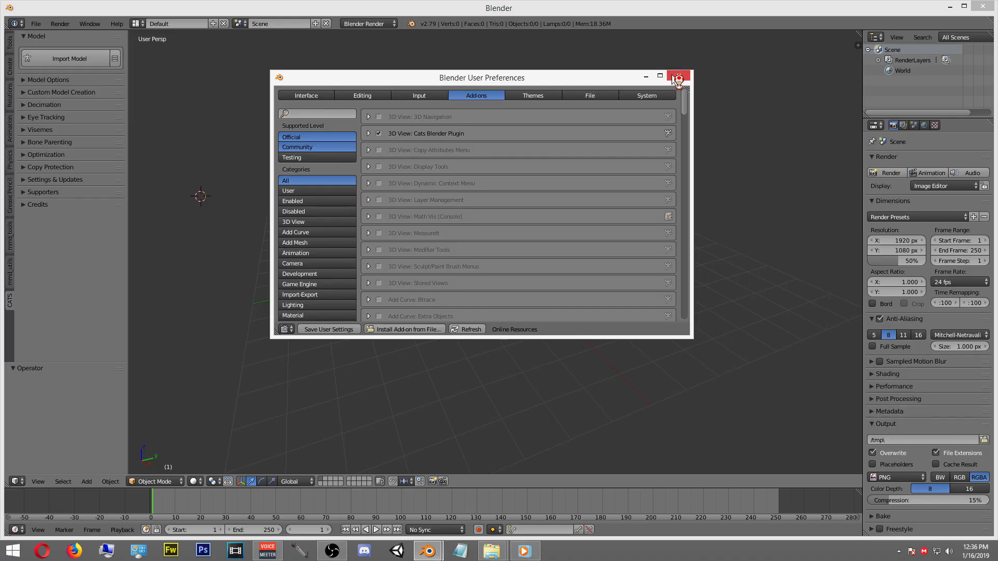
click(891, 15)
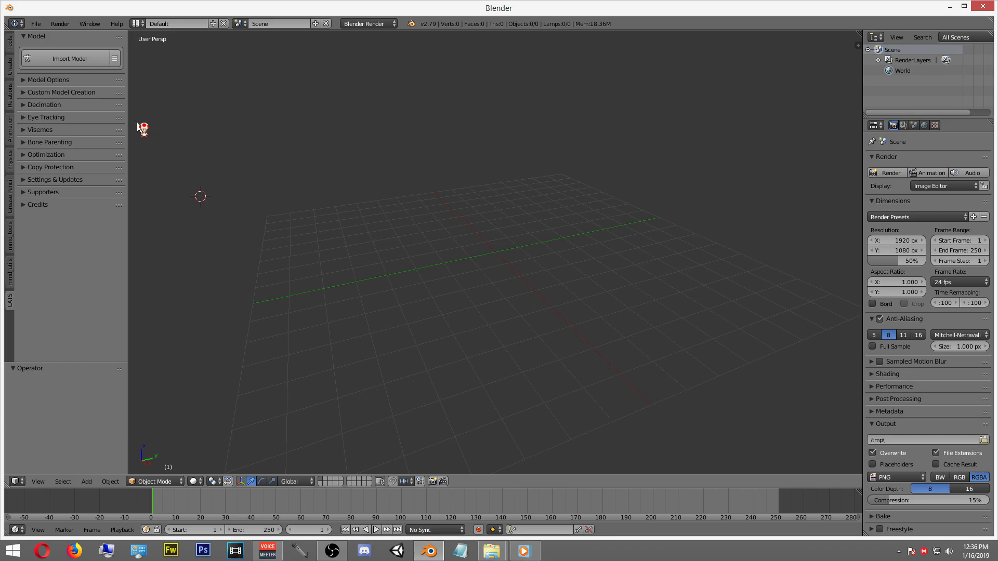
Step: Import the model Venom.pmx with the Cats plugin from the MMD's, Devaint Art, MvC I - Venom folder in Documents
click(66, 59)
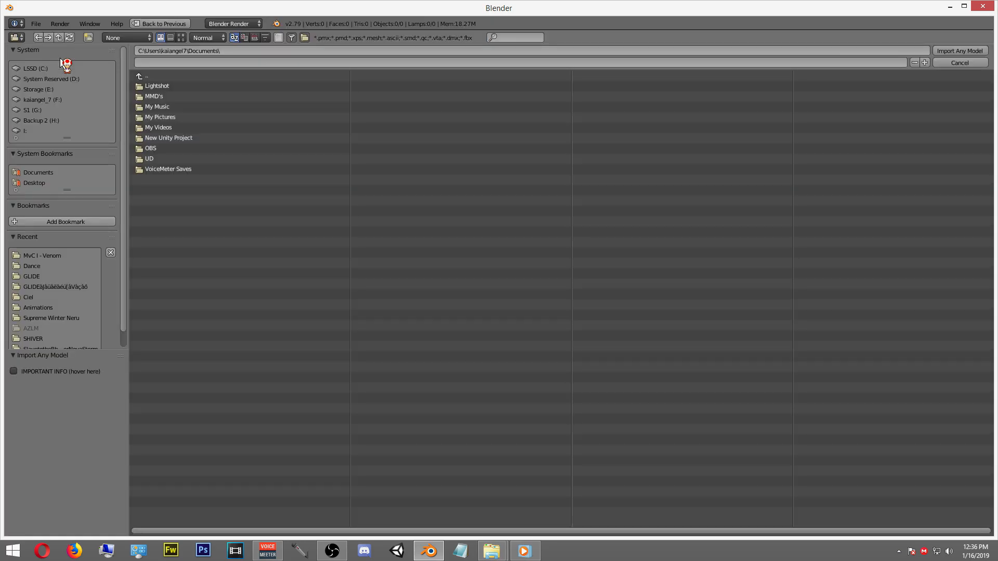
double_click(182, 99)
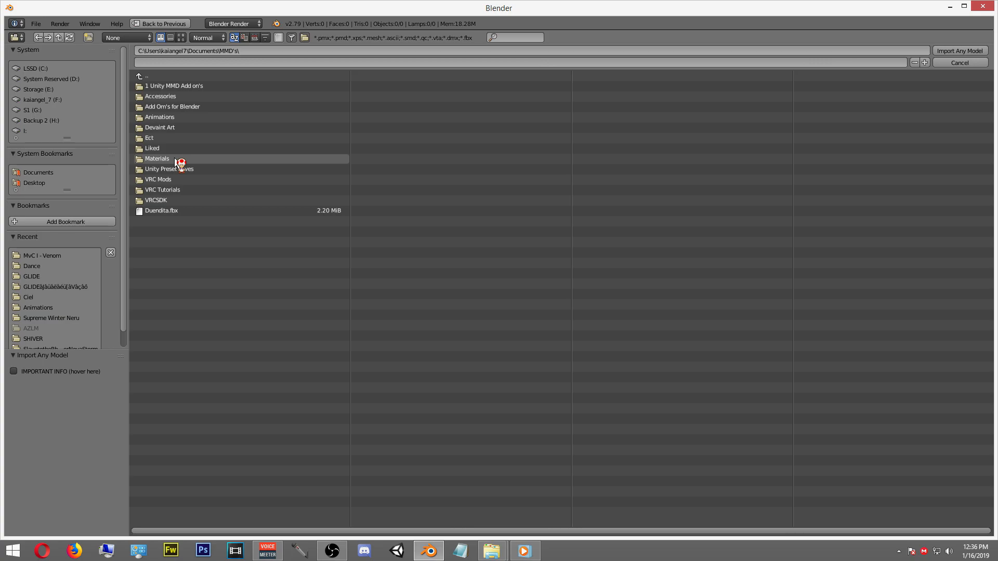
double_click(172, 128)
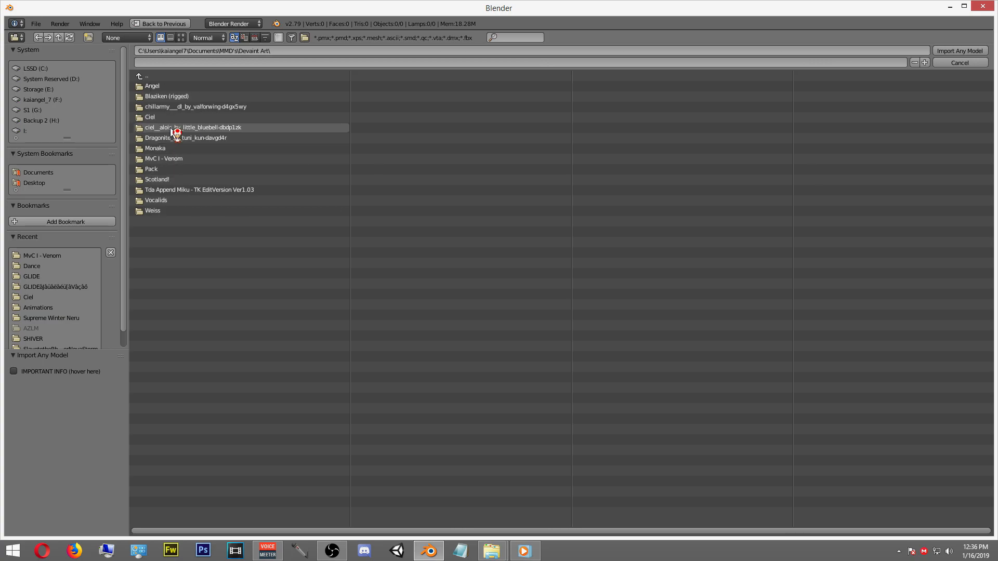
double_click(172, 159)
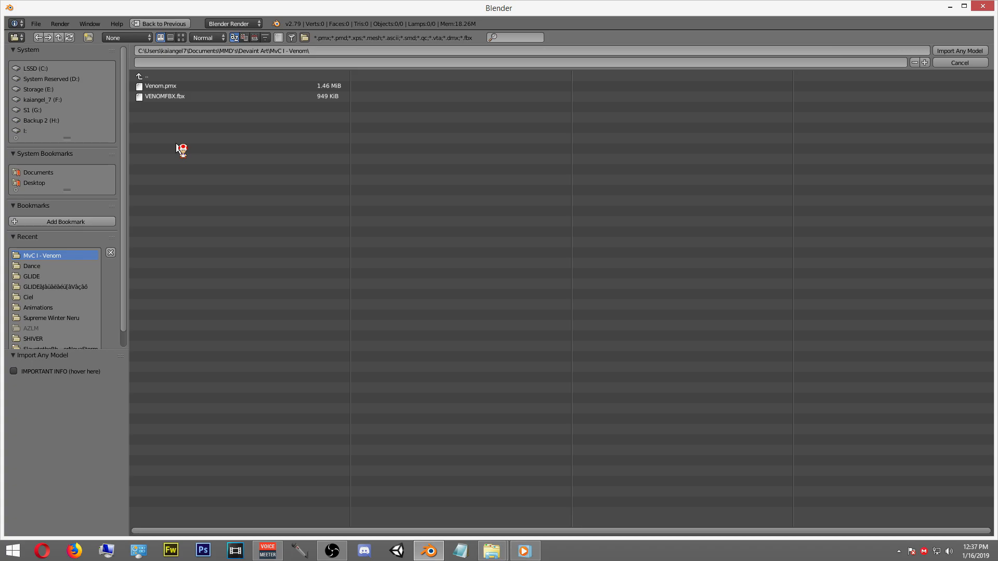
click(156, 87)
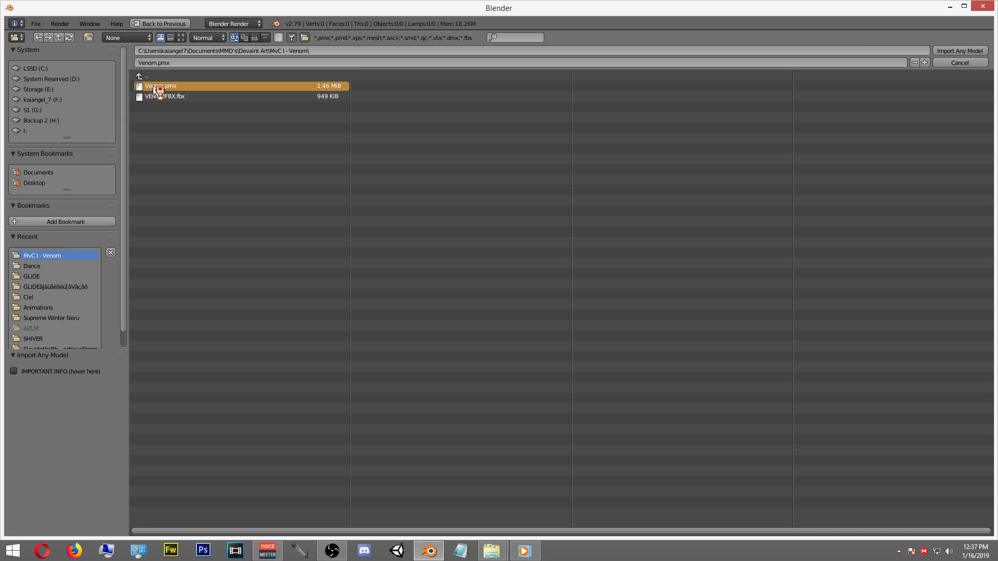
double_click(156, 87)
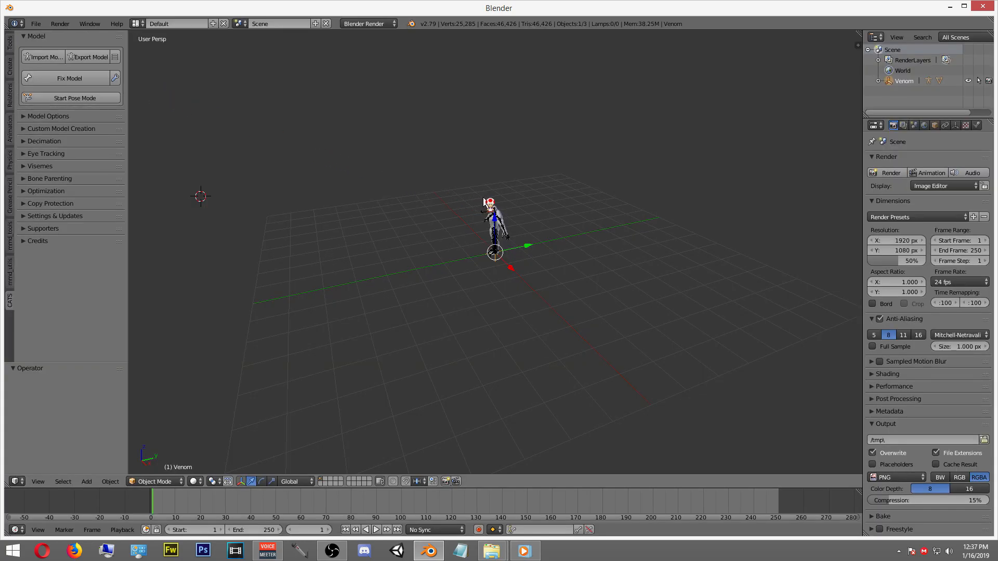
Step: Examine the imported Venom model and its armature from several angles and distances
scroll(537, 219, up, 6)
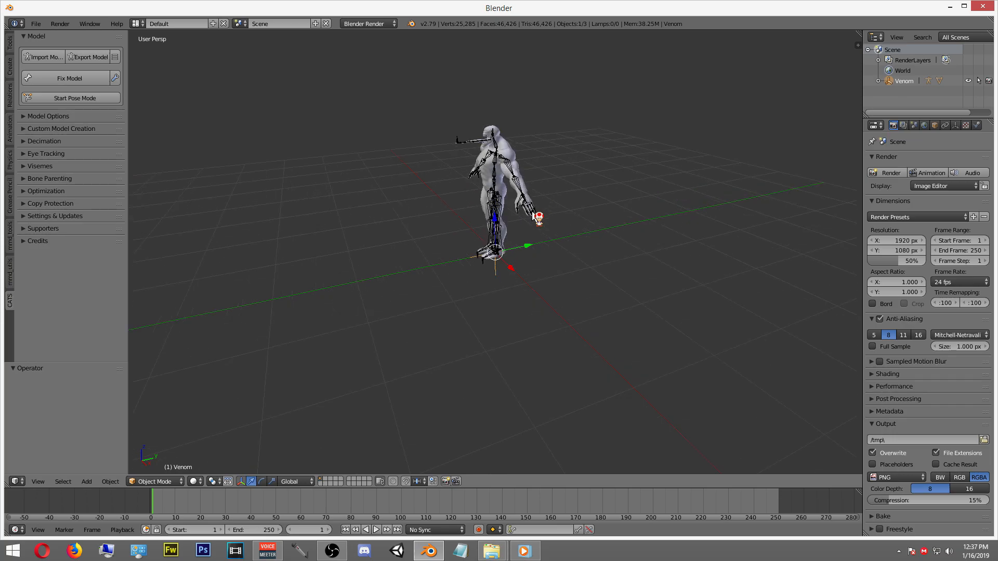
scroll(533, 218, up, 2)
middle_drag(526, 142, 547, 146)
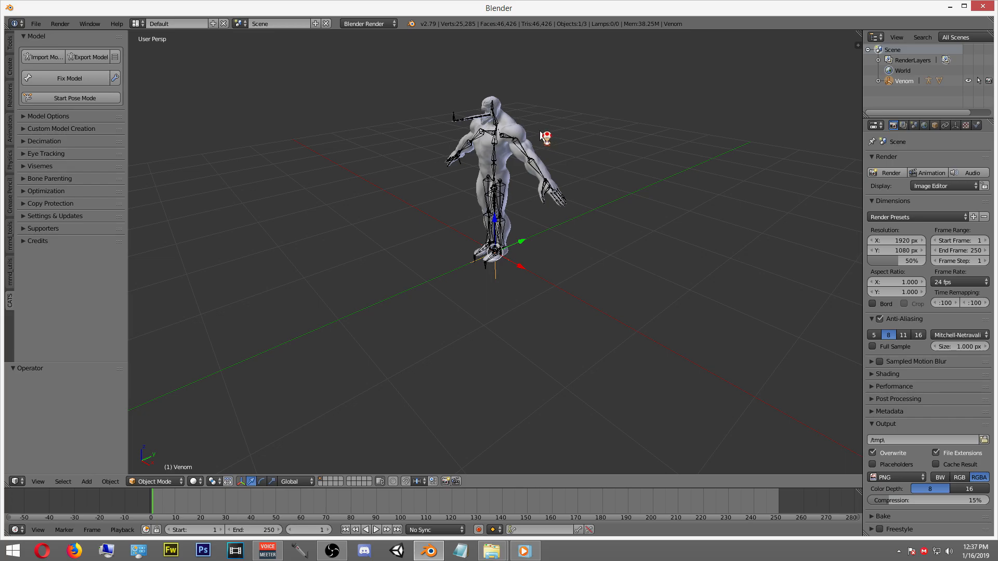
scroll(543, 137, down, 4)
scroll(543, 136, up, 5)
scroll(545, 136, down, 4)
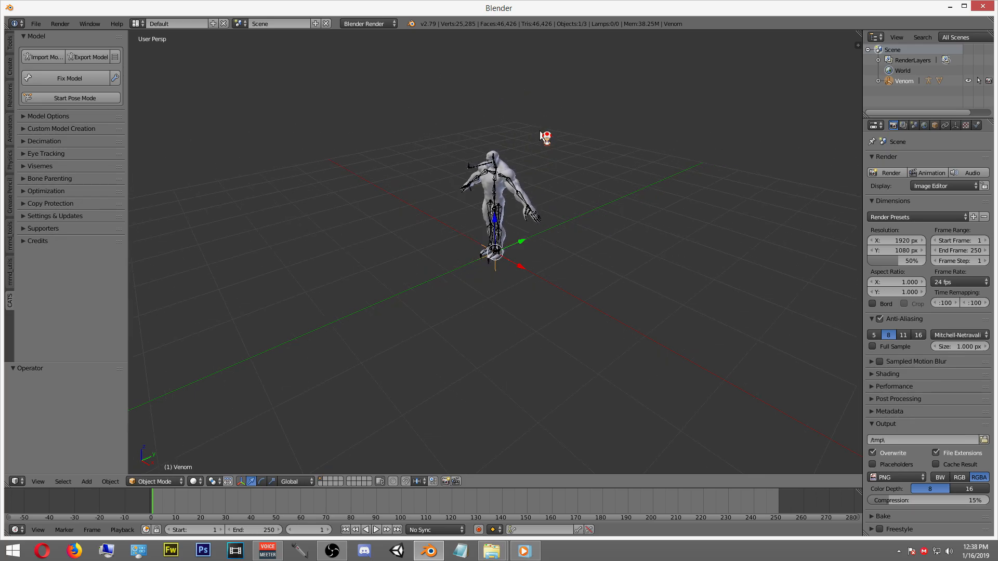
scroll(543, 136, up, 3)
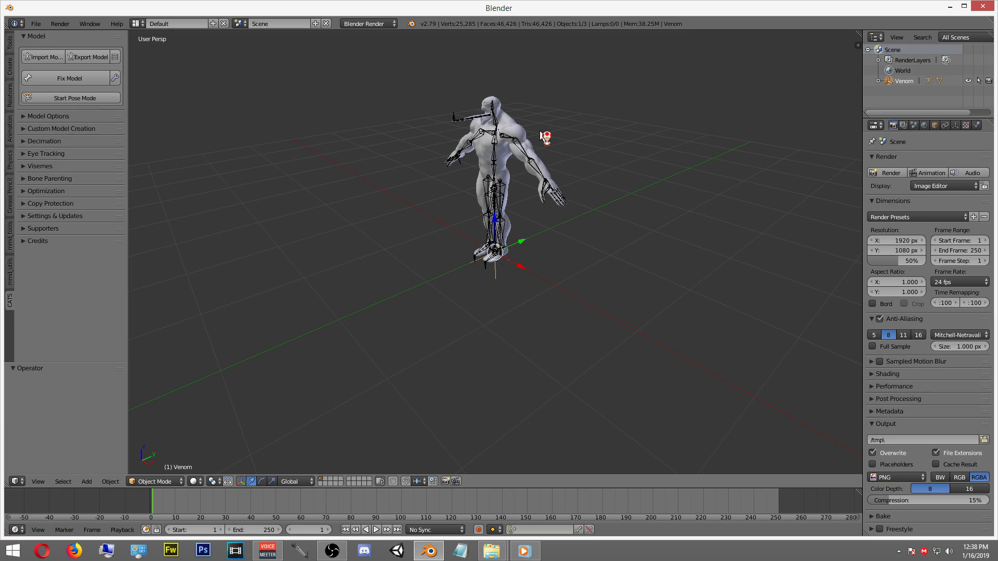
middle_drag(544, 136, 828, 147)
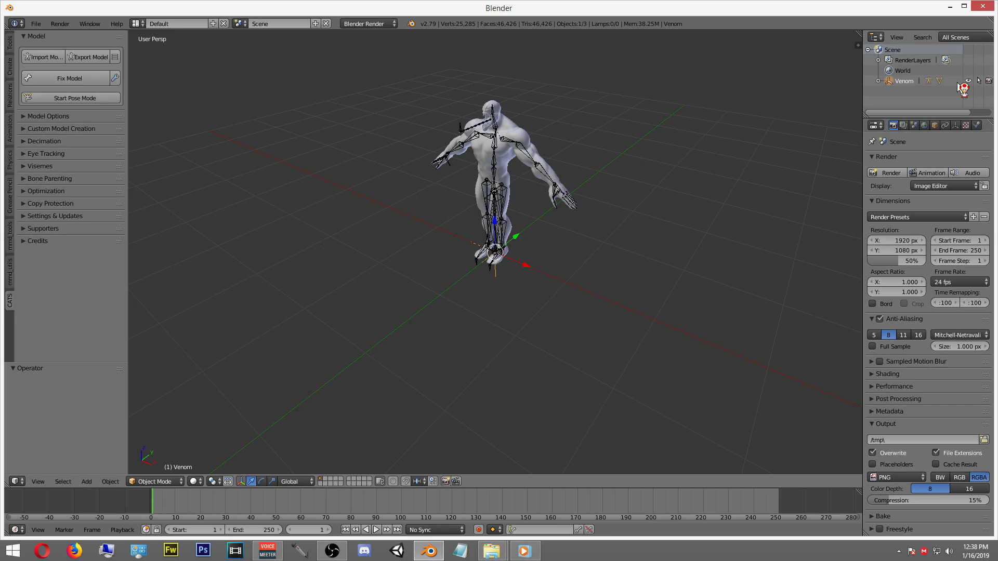
mouse_move(541, 205)
shift+middle_down()
mouse_move(537, 100)
mouse_move(543, 218)
mouse_move(691, 214)
mouse_move(415, 217)
mouse_move(537, 215)
shift+middle_up()
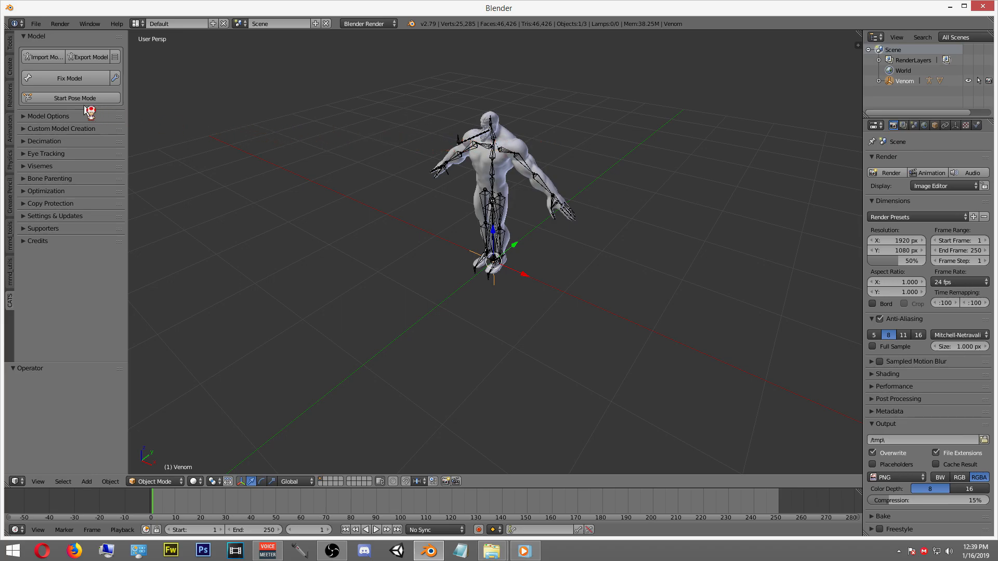
Step: Run the Cats plugin's Fix Model operation on the imported Venom model
click(63, 77)
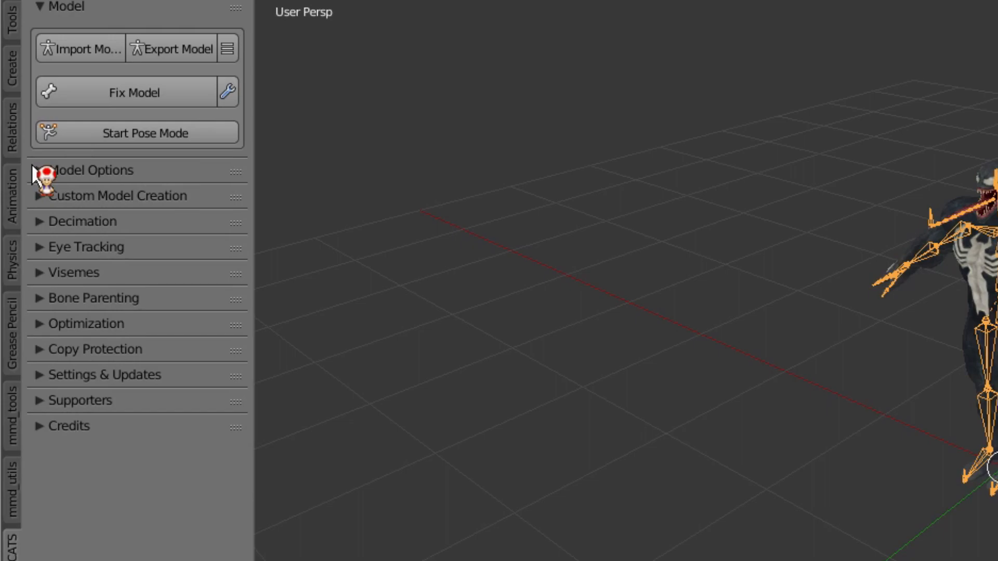
Step: Translate all names of the Venom model with the Cats plugin's Model Options
click(36, 172)
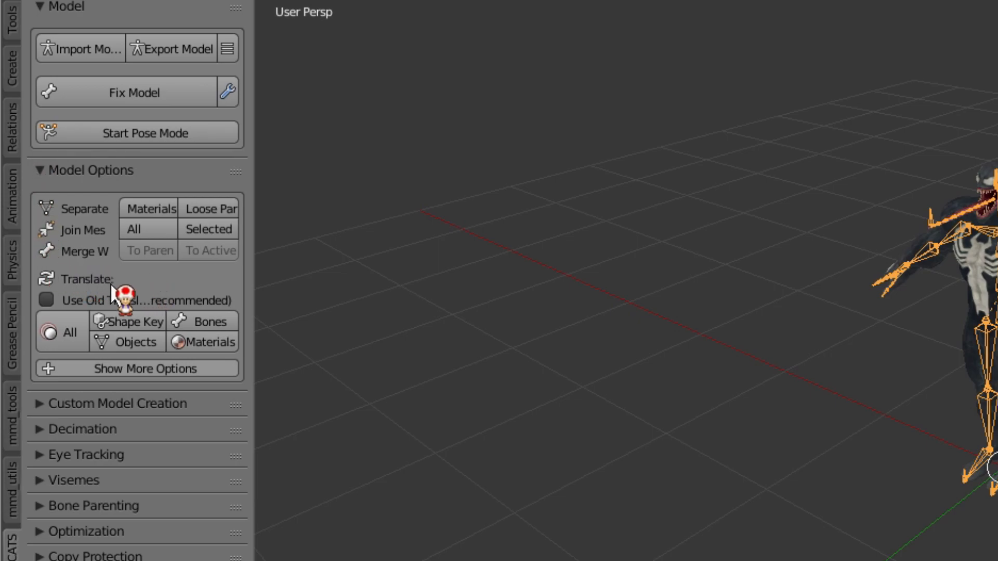
click(47, 337)
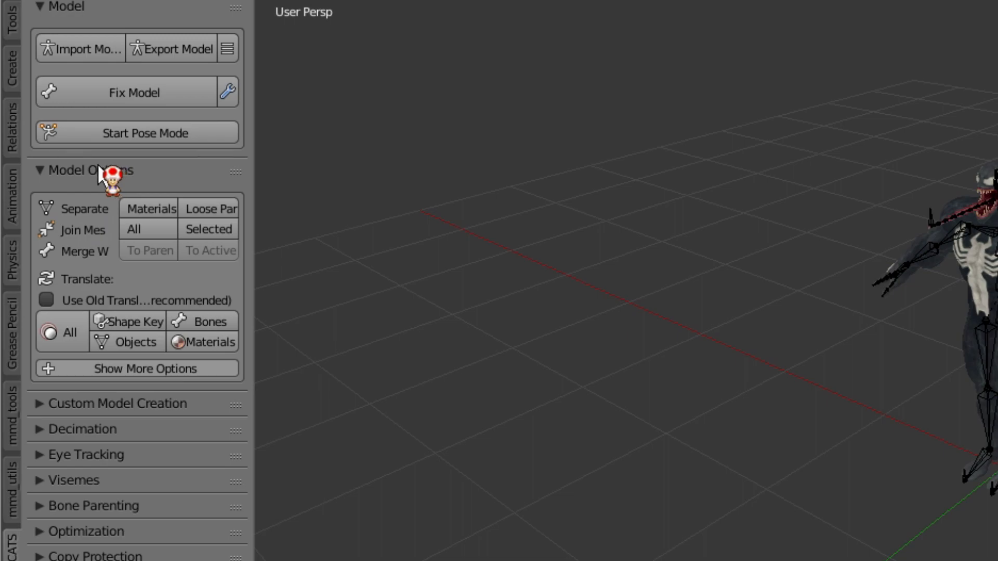
click(30, 175)
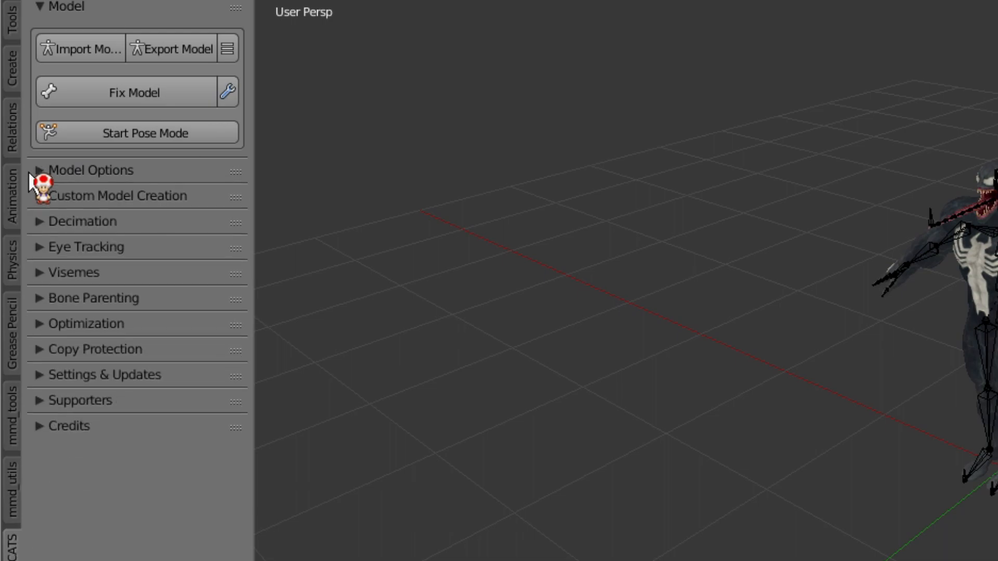
Step: Decimate the Venom model with Cats Quick Decimation in Safe mode, with the tris limit set to 19999
click(31, 228)
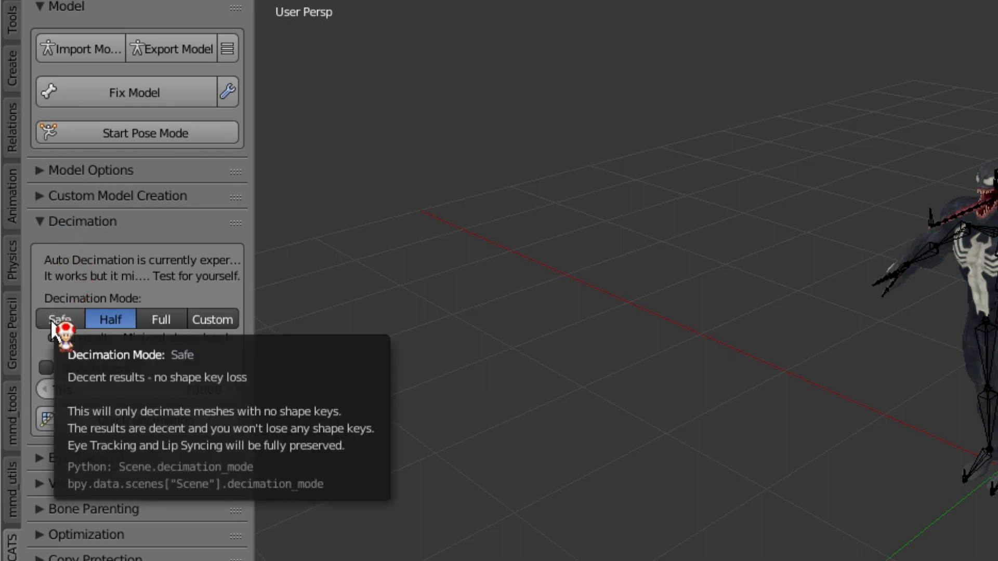
click(59, 320)
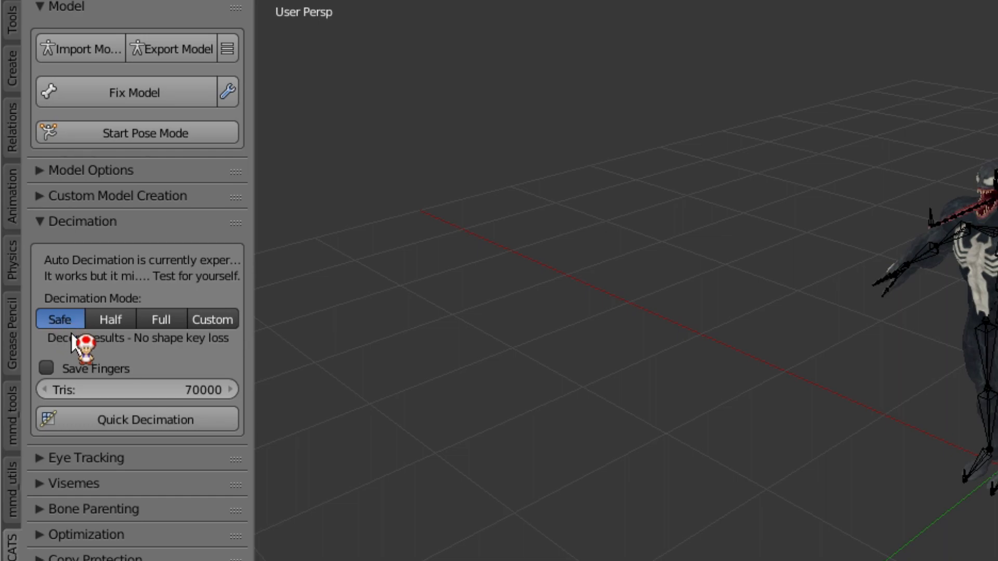
click(105, 386)
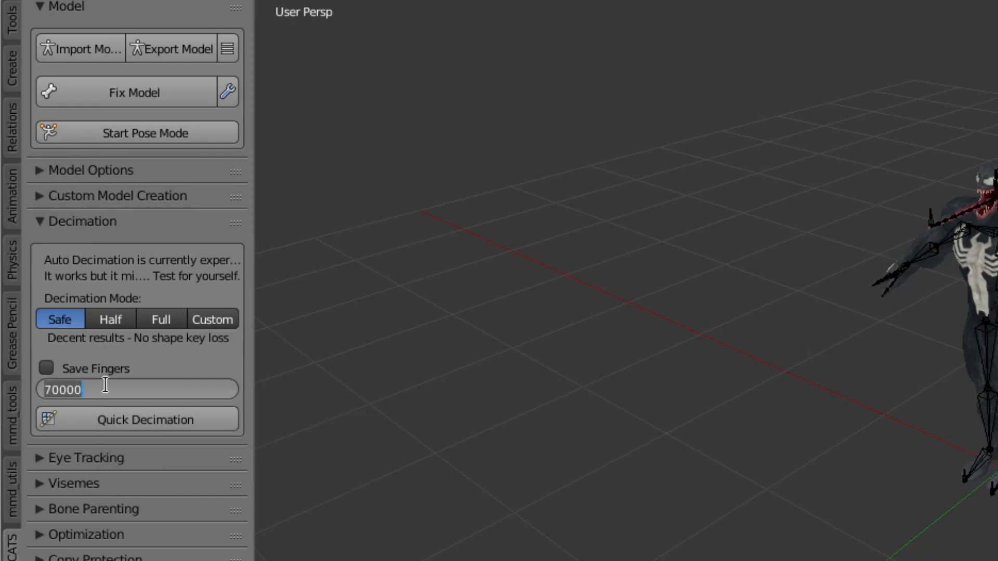
text(1)
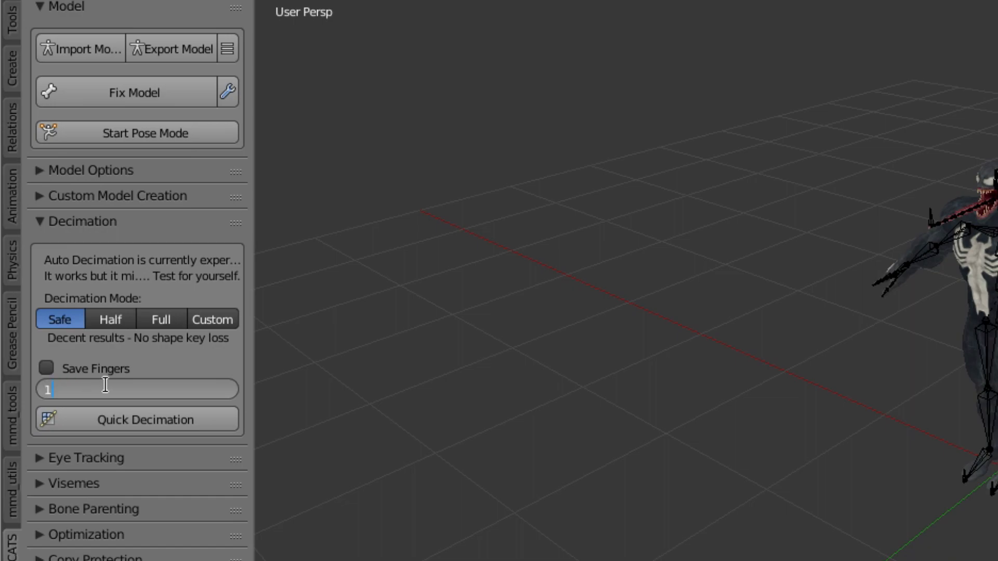
text(9999)
click(258, 418)
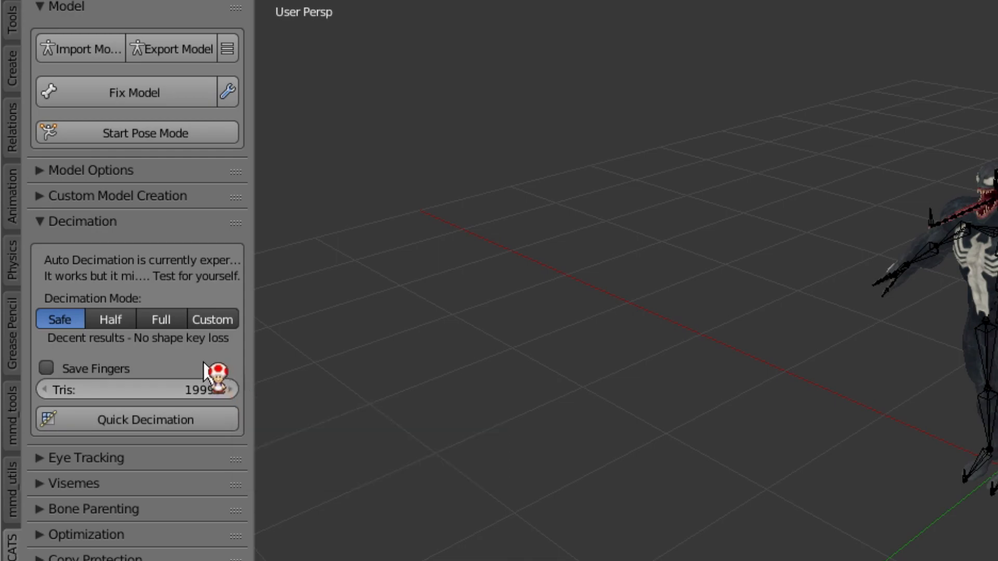
click(151, 321)
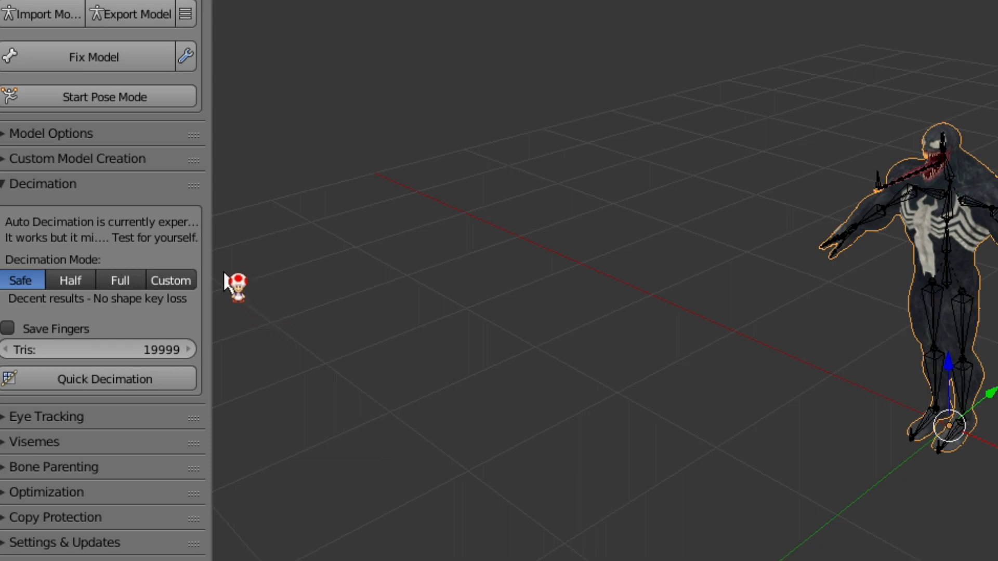
click(2, 183)
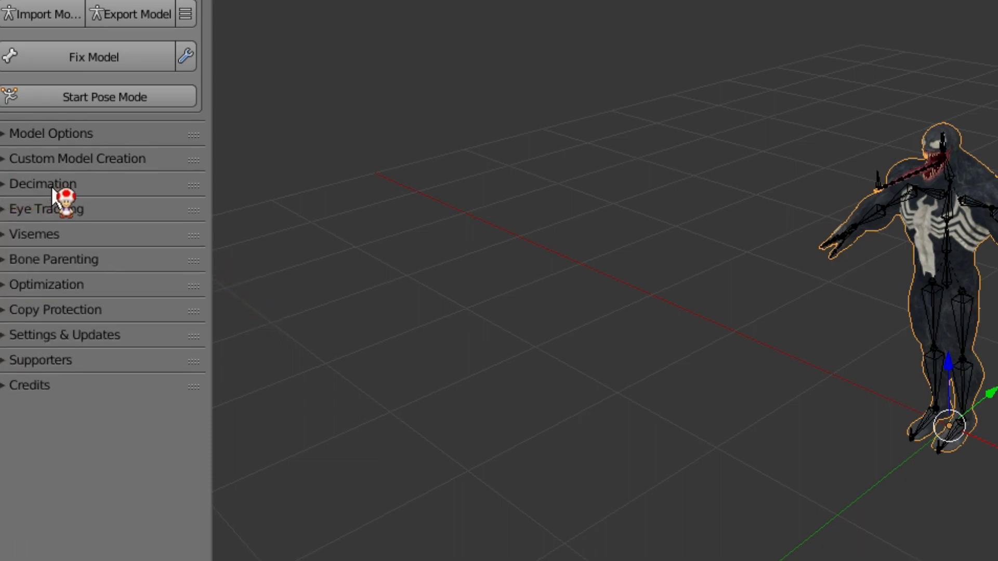
Step: Try the Cats eye-tracking test and review the plugin's Visemes settings
click(6, 209)
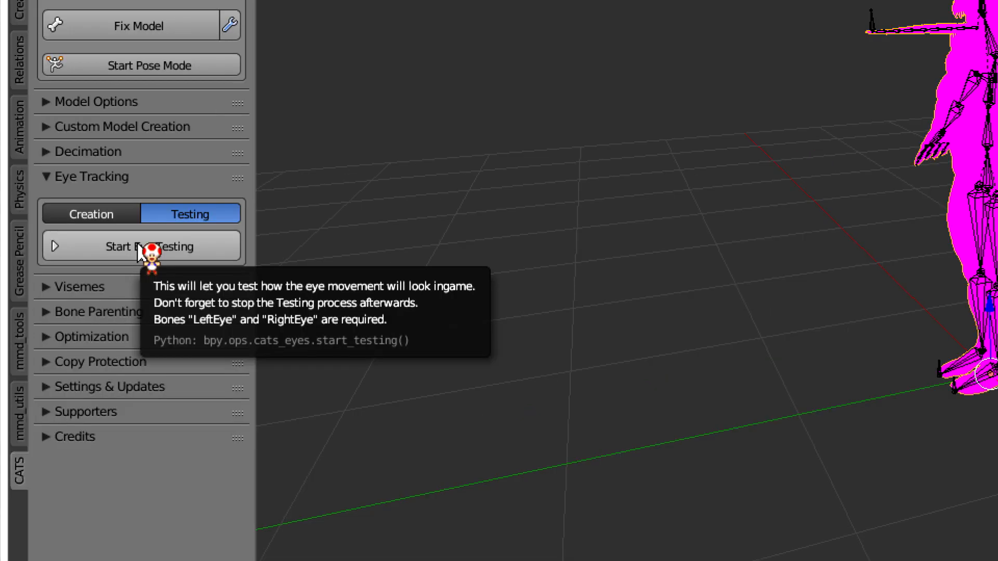
click(138, 248)
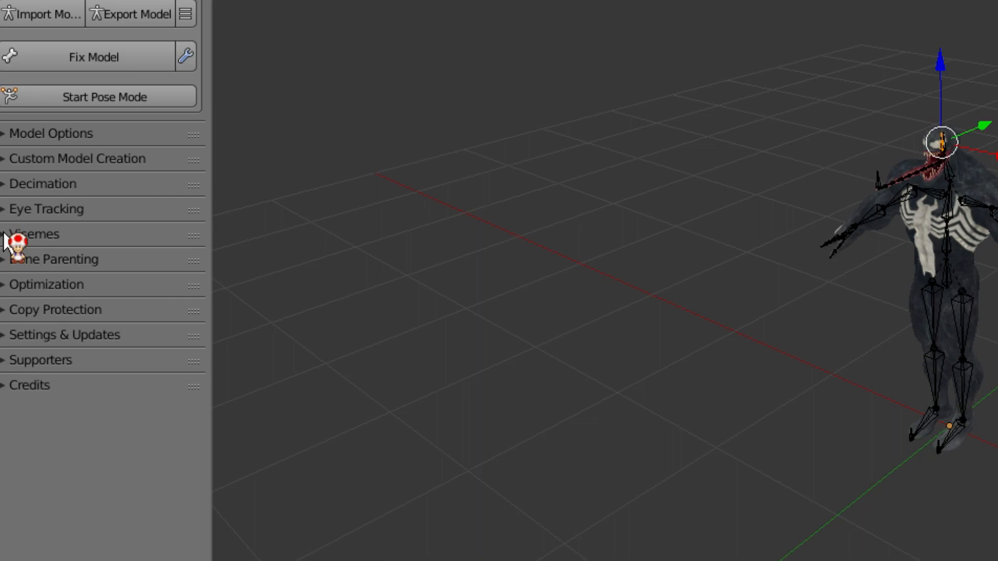
click(6, 236)
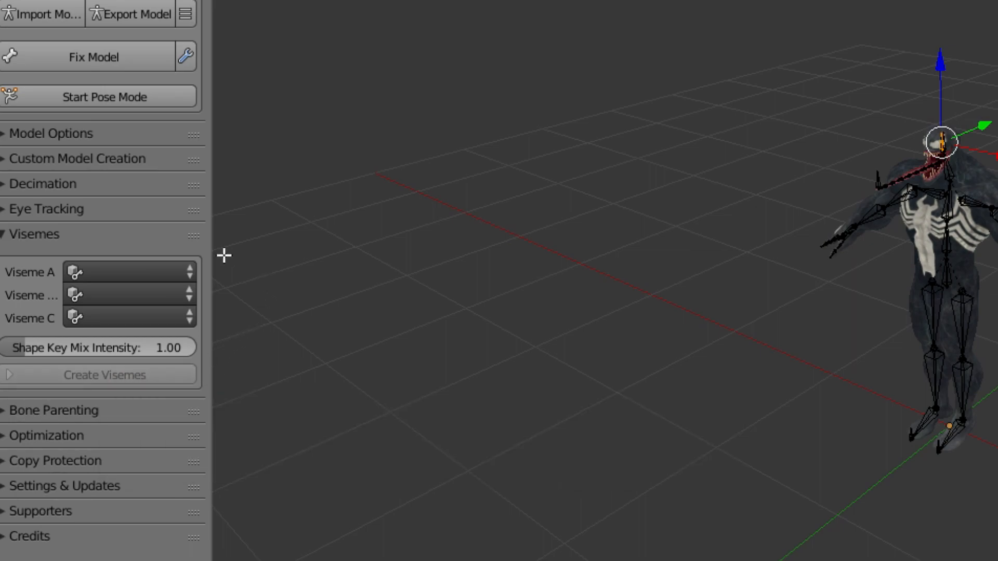
click(2, 234)
click(3, 235)
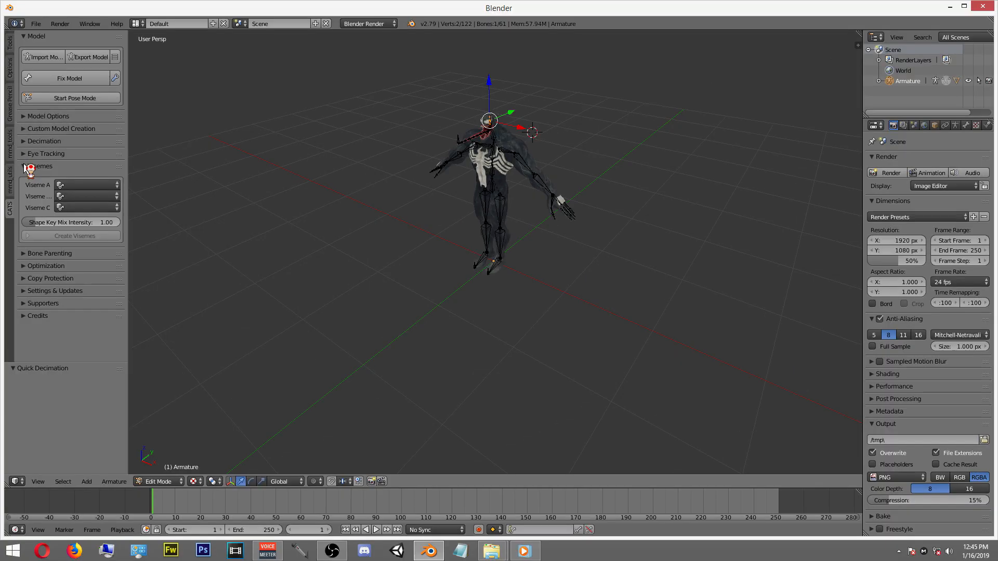
click(3, 233)
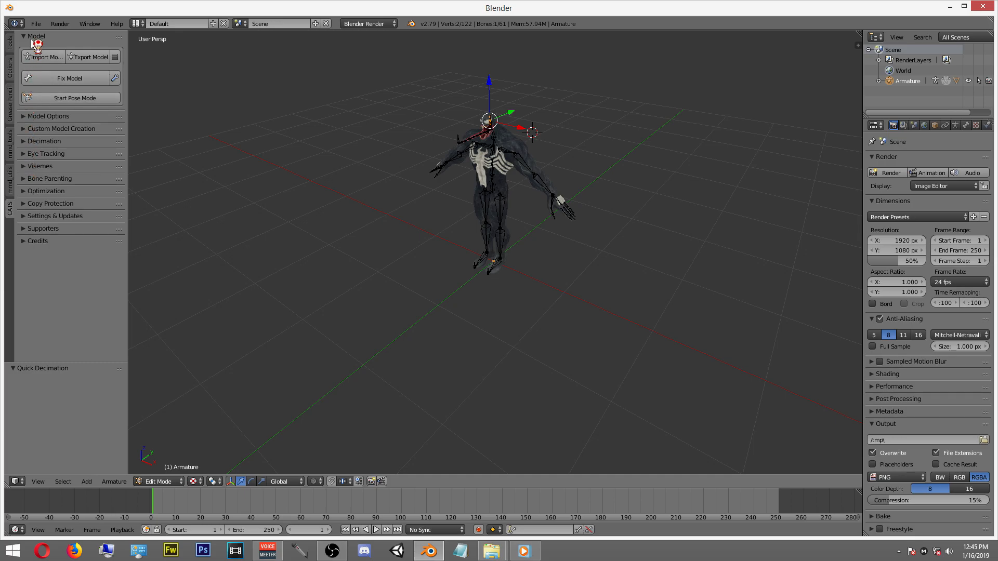
Step: Export the model as VENOMFBX.fbx into the MMD's, Devaint Art, MvC I - Venom folder in Documents
click(37, 25)
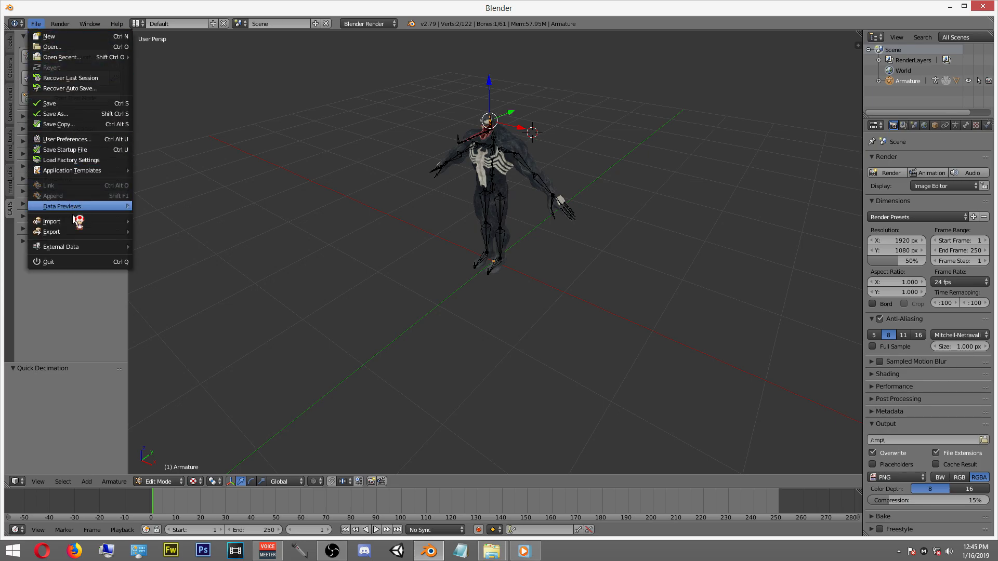
mouse_move(73, 232)
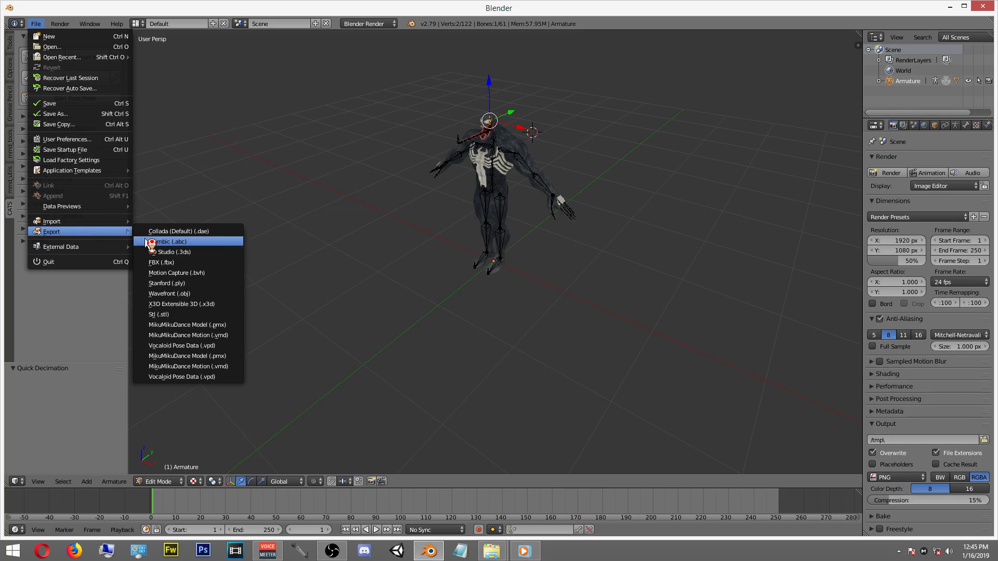
click(188, 263)
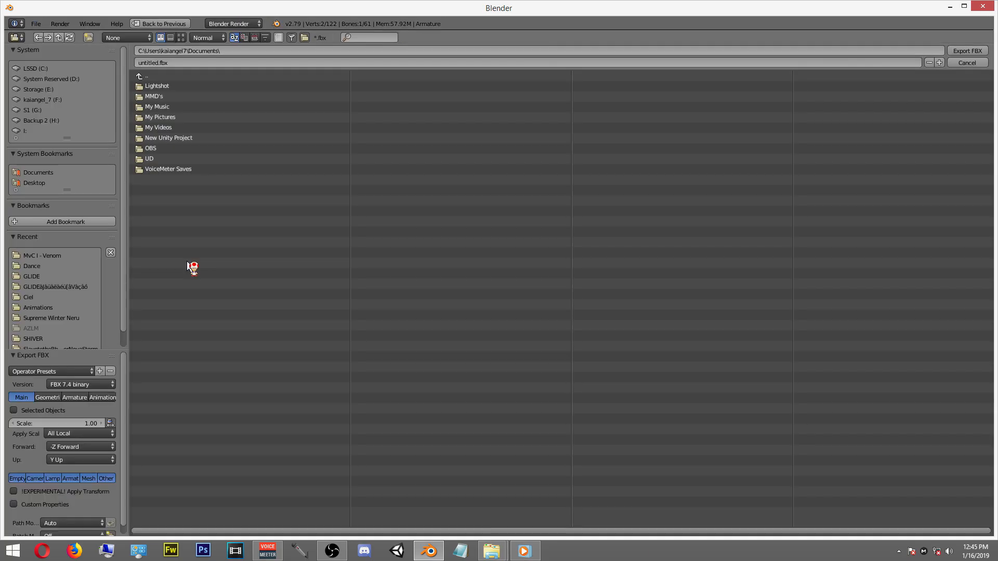
click(157, 97)
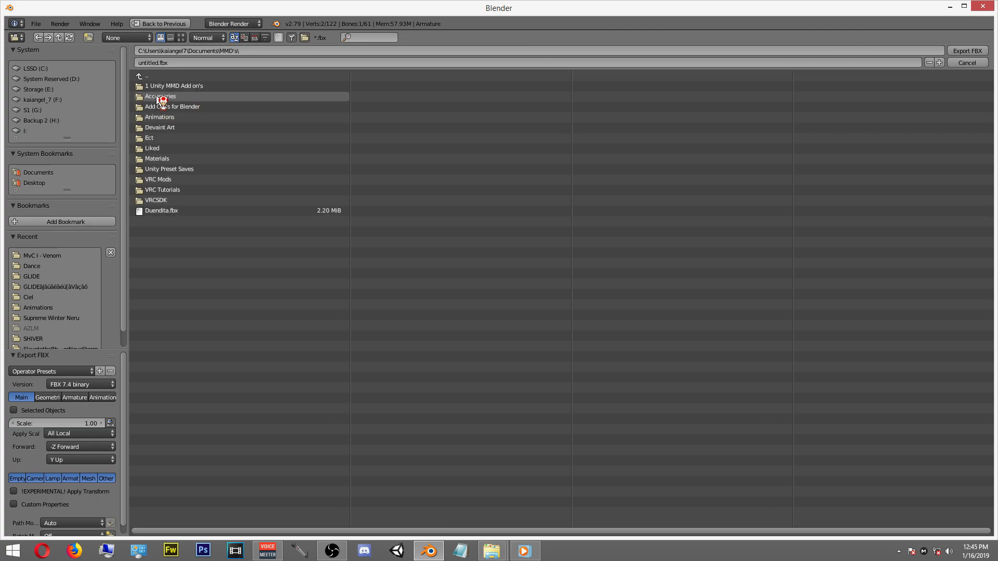
click(177, 128)
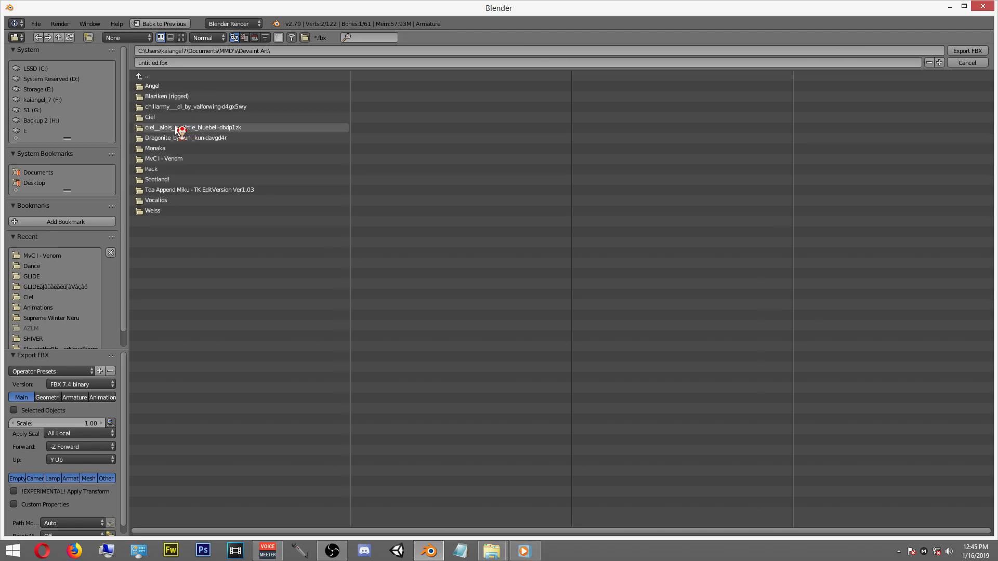
click(177, 159)
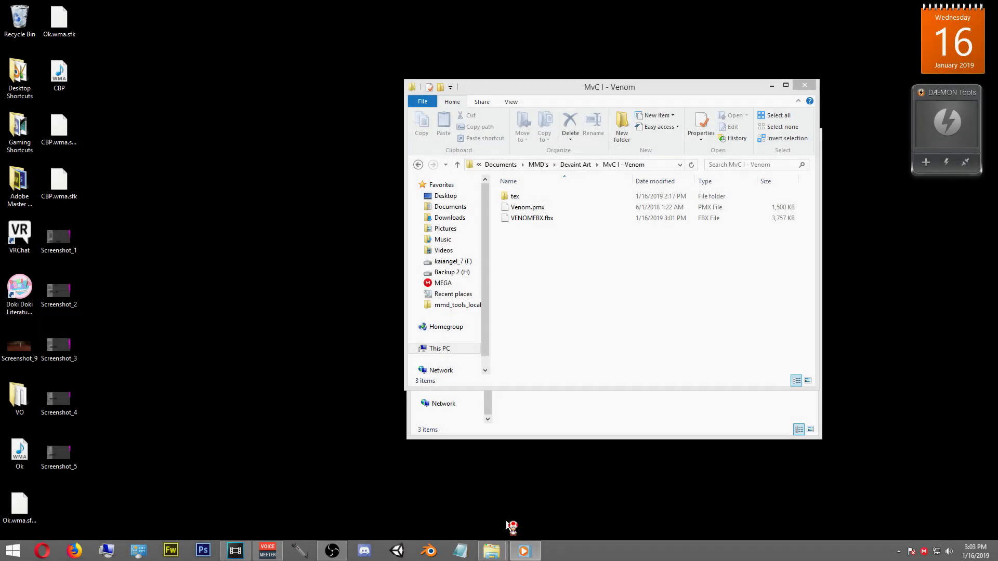
Step: Switch to Unity 5.6.3p1 and open the project New Unity Project
click(398, 552)
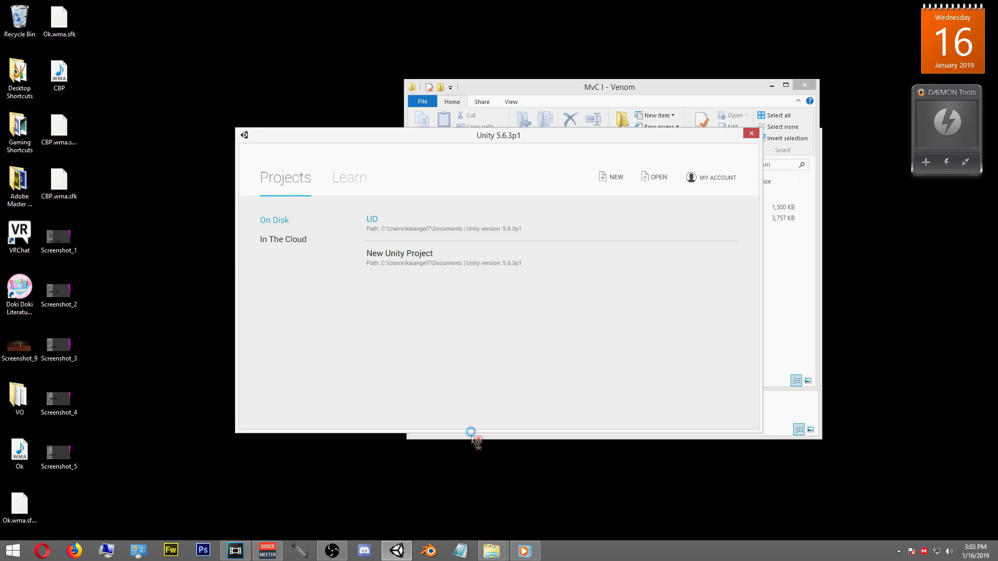
click(403, 255)
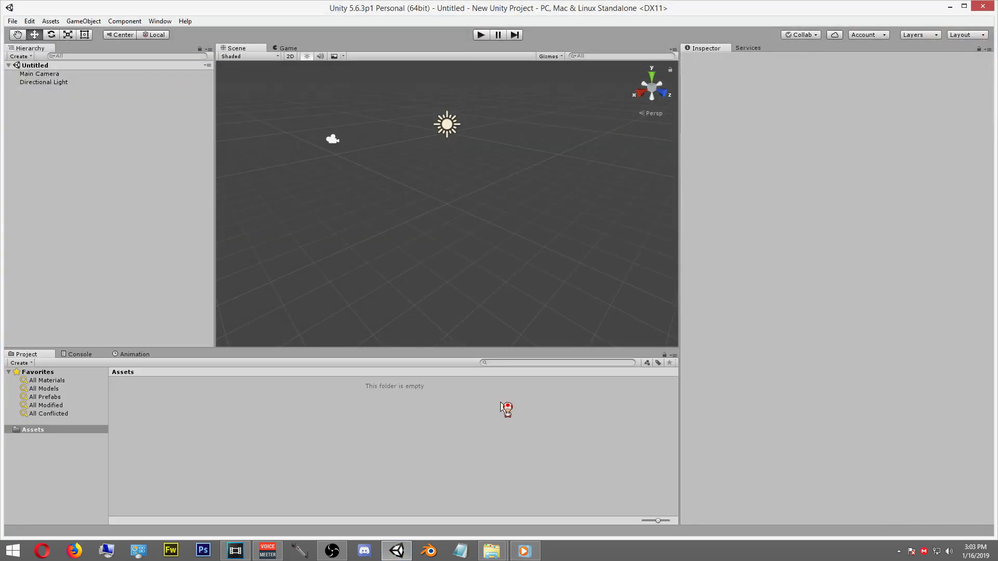
Step: Import the Plugins and VRCSDK folders from the VRCSDK Package by K7 folder into the Unity project's Assets
mouse_move(490, 557)
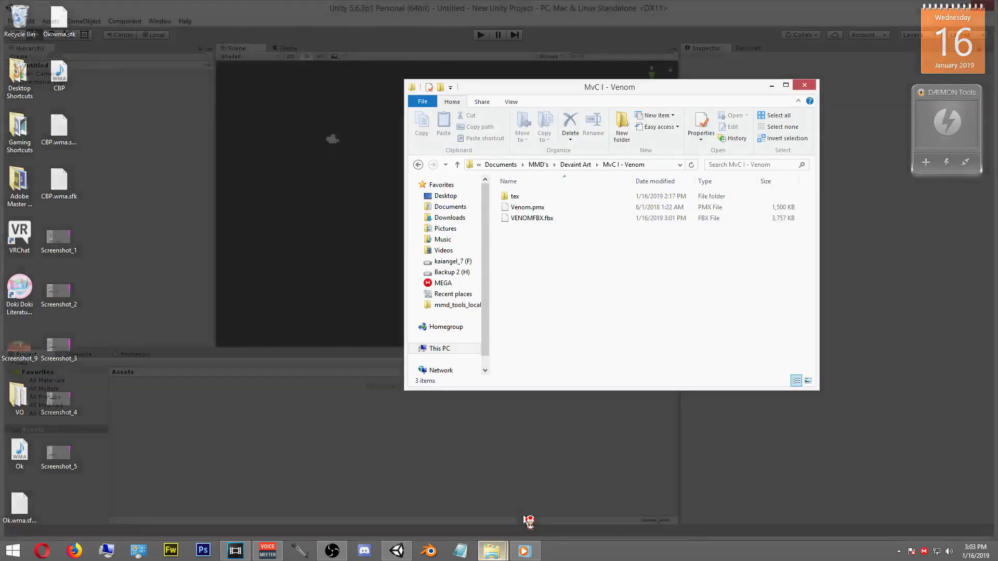
click(527, 519)
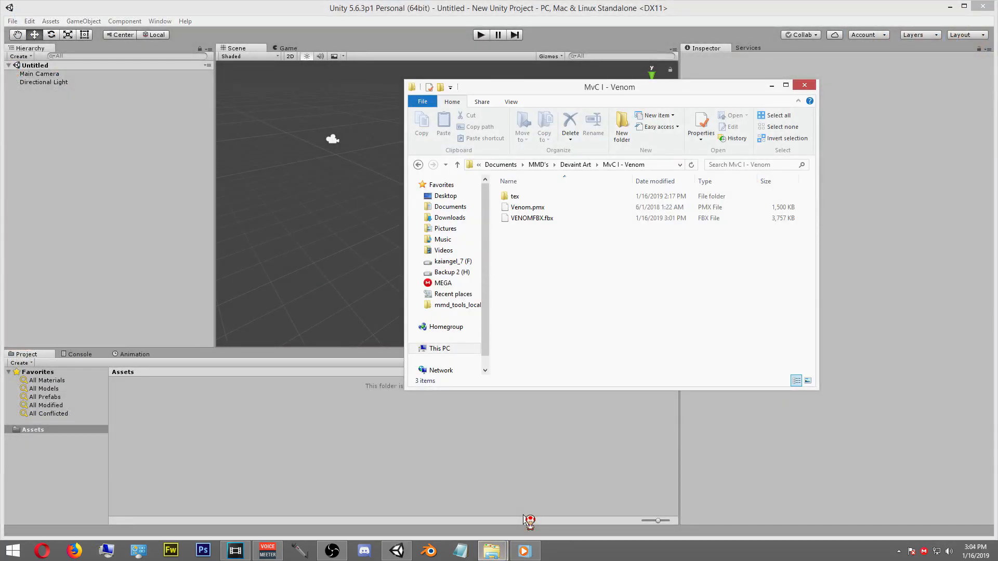
mouse_move(490, 554)
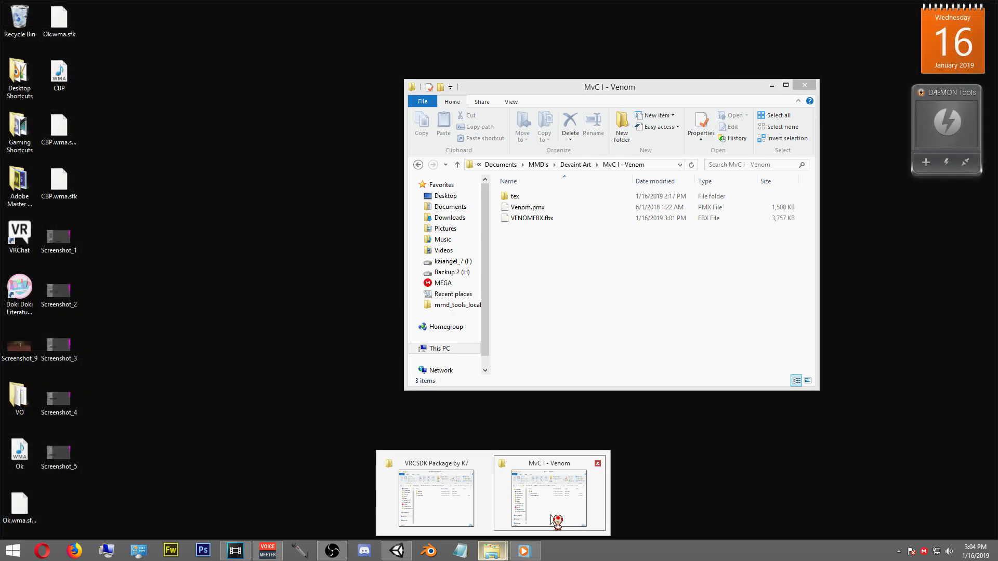
click(556, 519)
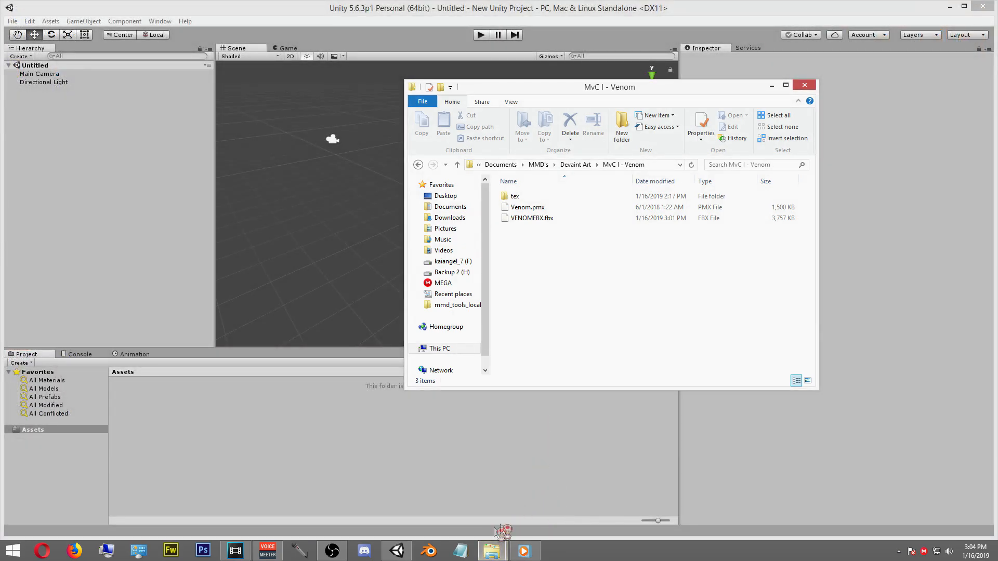
mouse_move(503, 554)
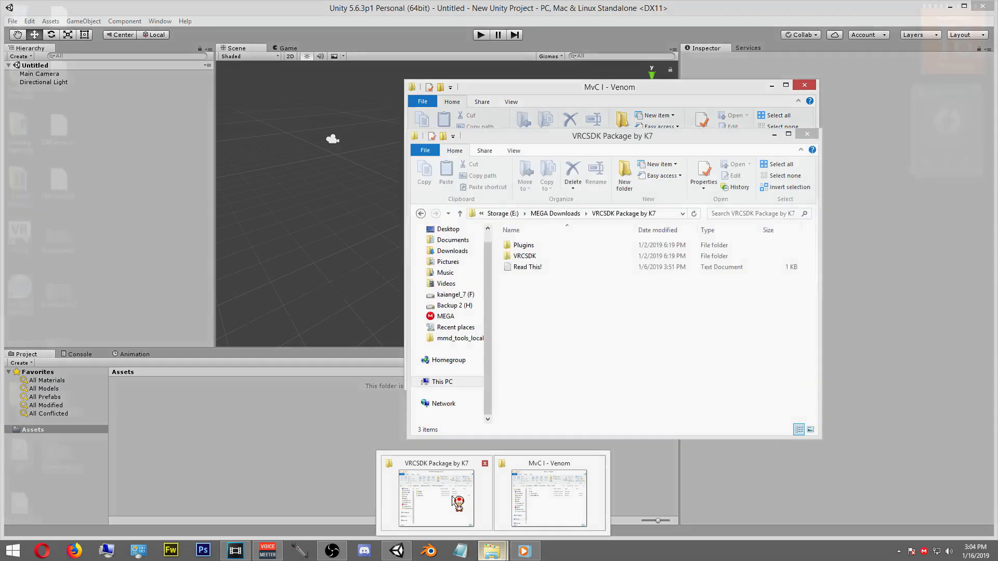
click(457, 502)
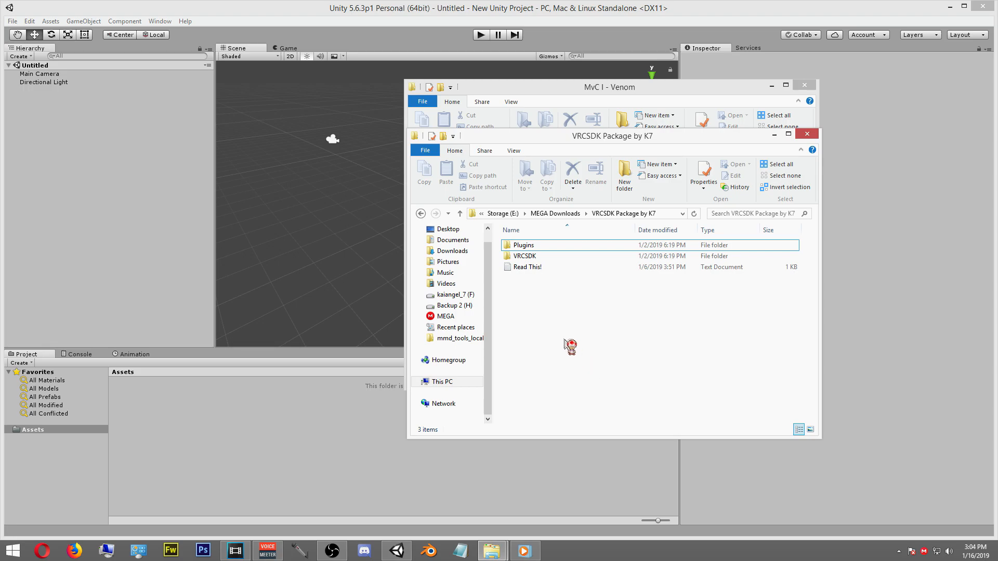
click(521, 256)
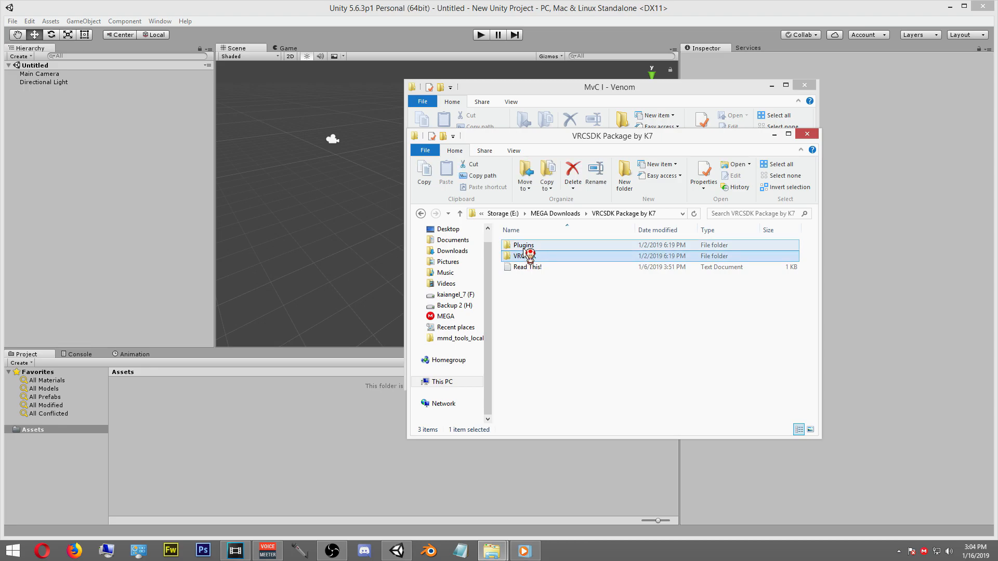
ctrl+click(523, 247)
drag(530, 250, 281, 421)
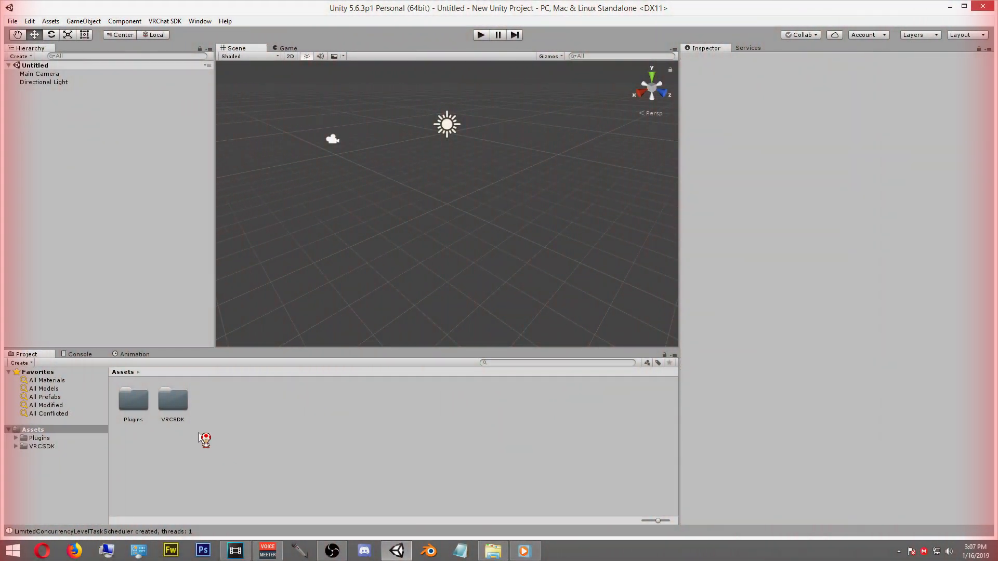
Step: Check the imported Plugins and VRCSDK folders in Assets and open the VRChat SDK settings
click(170, 401)
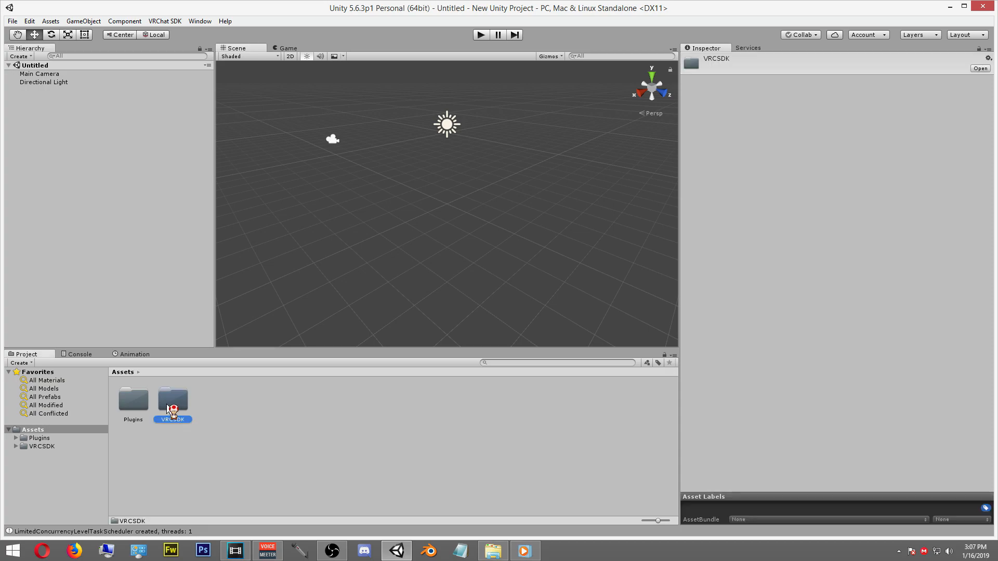
click(130, 403)
click(175, 404)
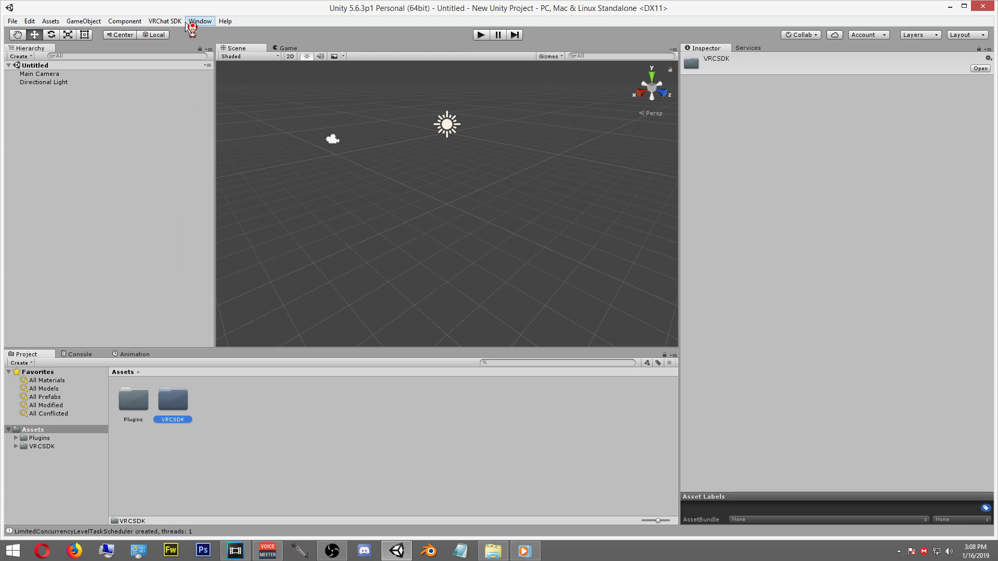
click(163, 22)
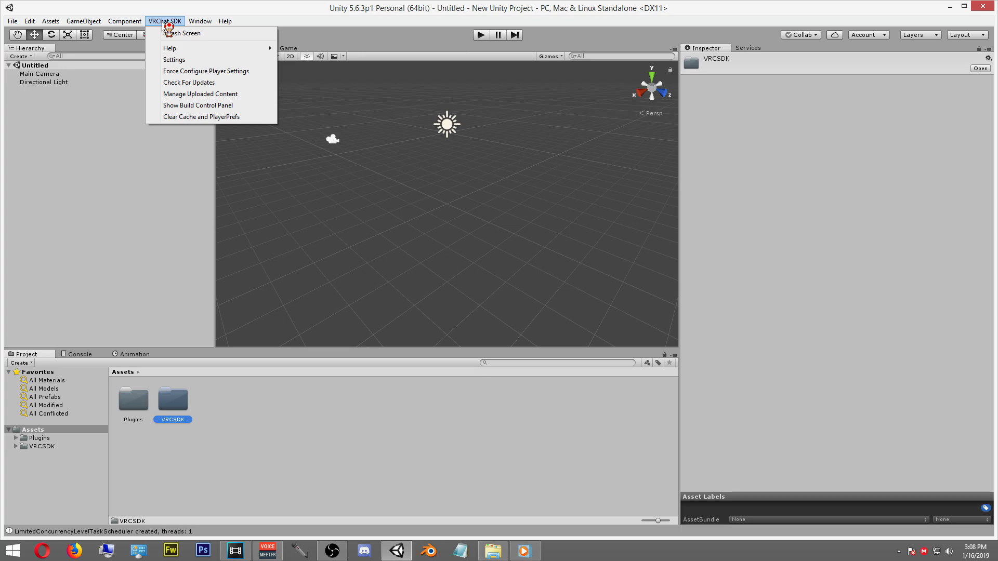
click(175, 60)
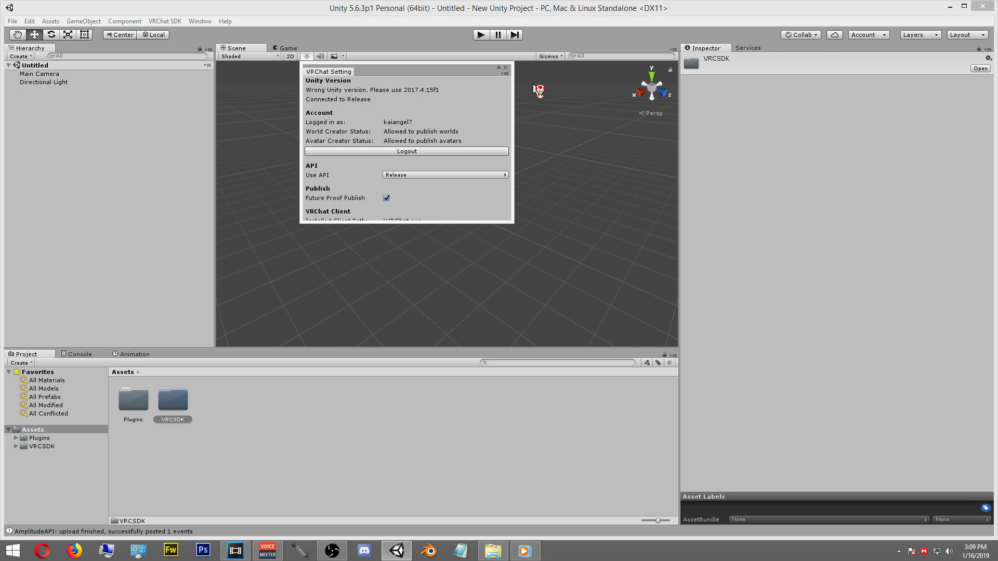
Step: Close the VRChat settings and create a folder named Venom in the project's Assets
click(505, 68)
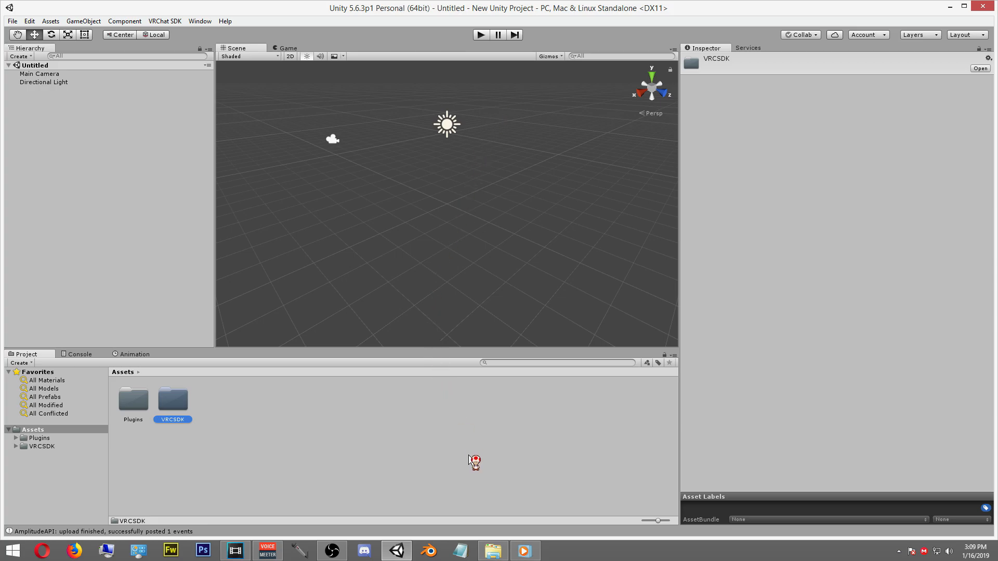
click(492, 552)
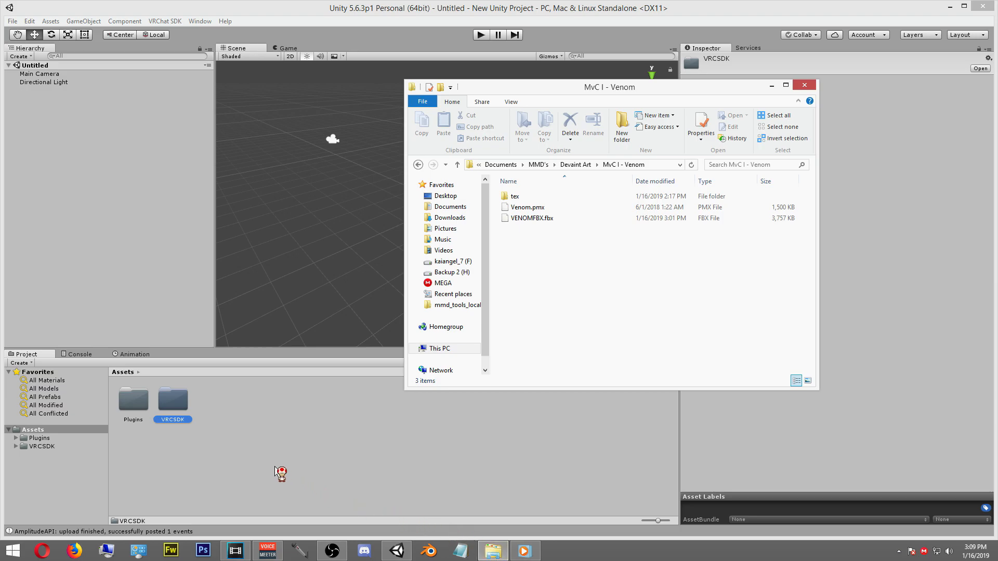
right_click(214, 407)
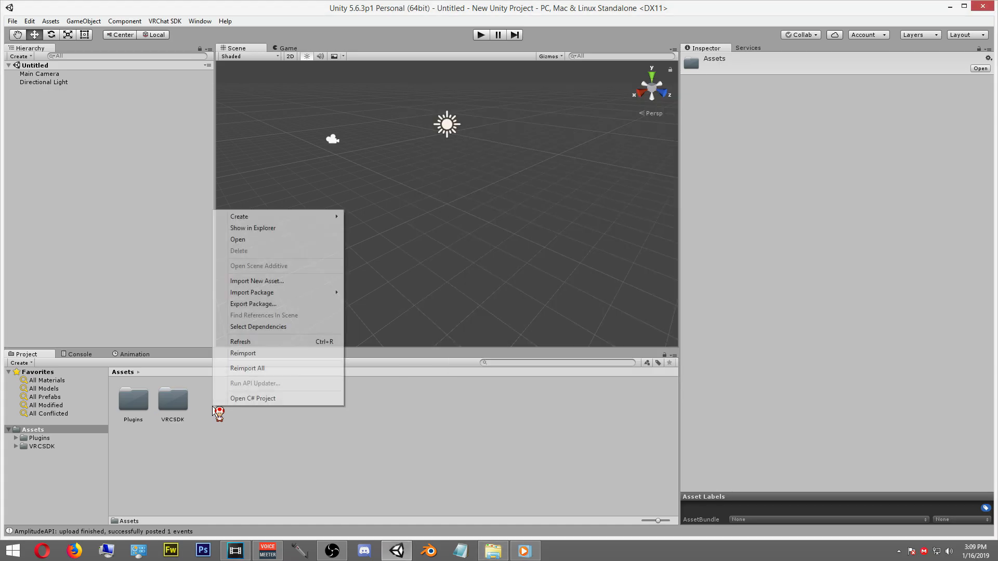
mouse_move(268, 217)
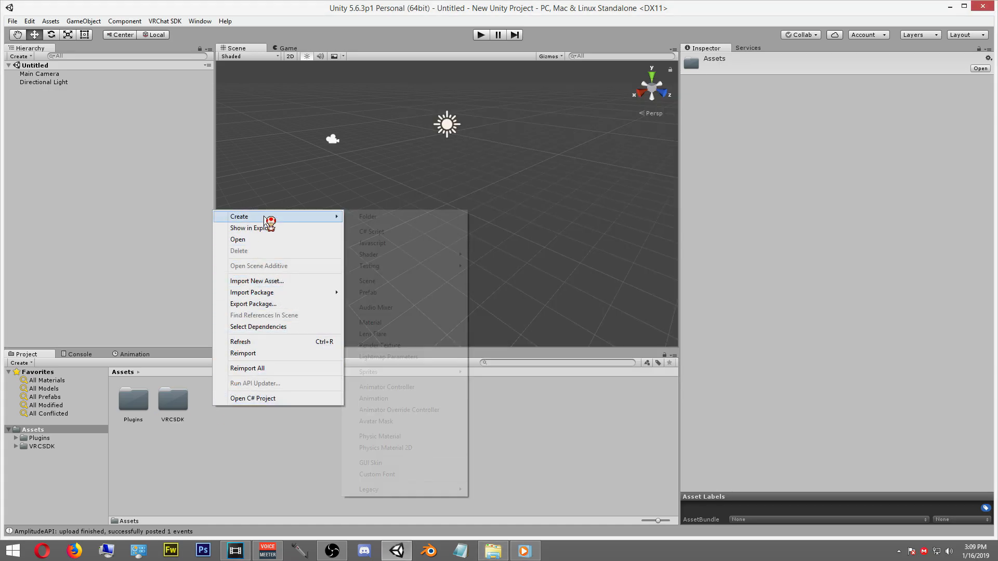
click(368, 218)
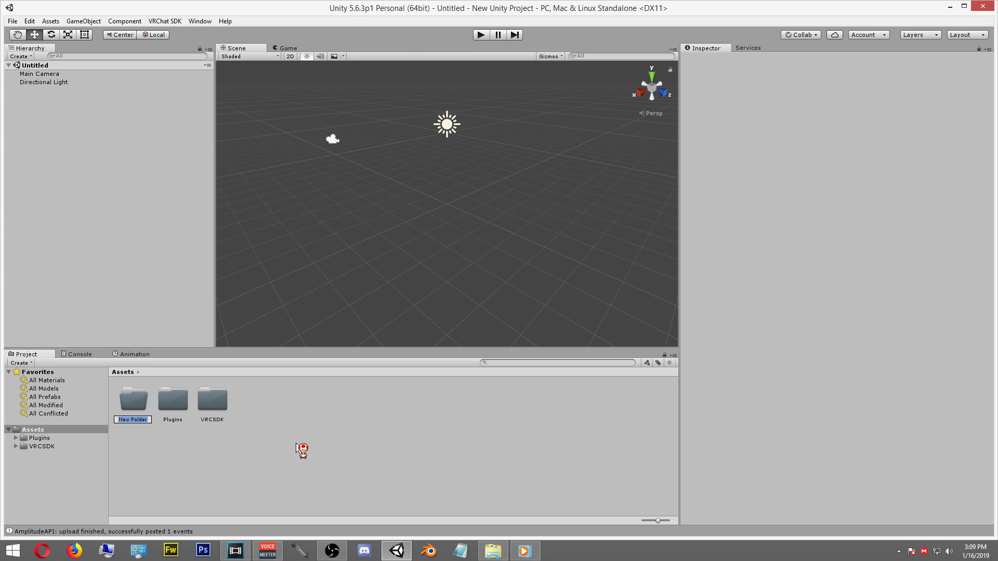
text(Venom)
key(Return)
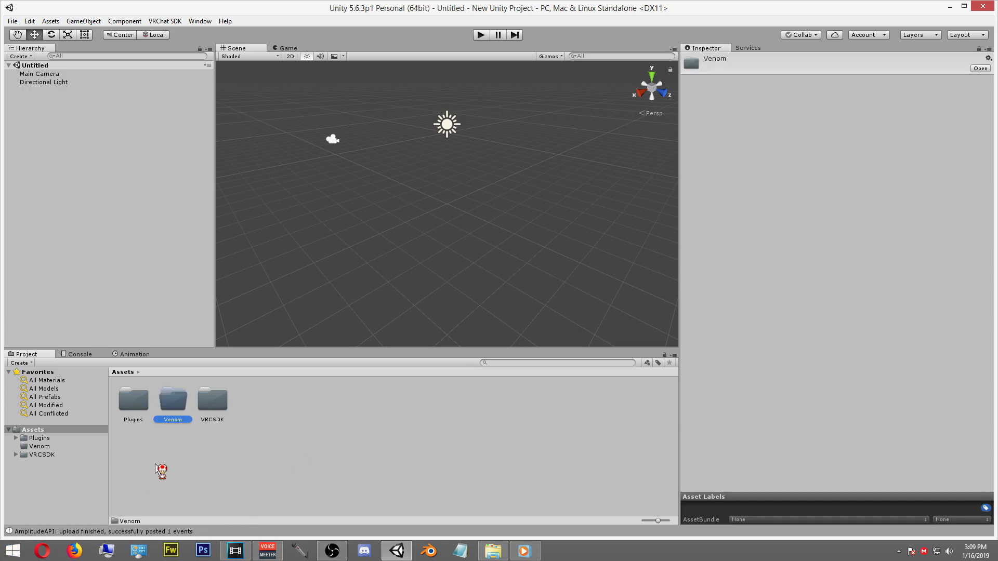
Step: Import the tex folder and VENOMFBX.fbx from the MvC I - Venom folder into the Venom assets folder
double_click(175, 401)
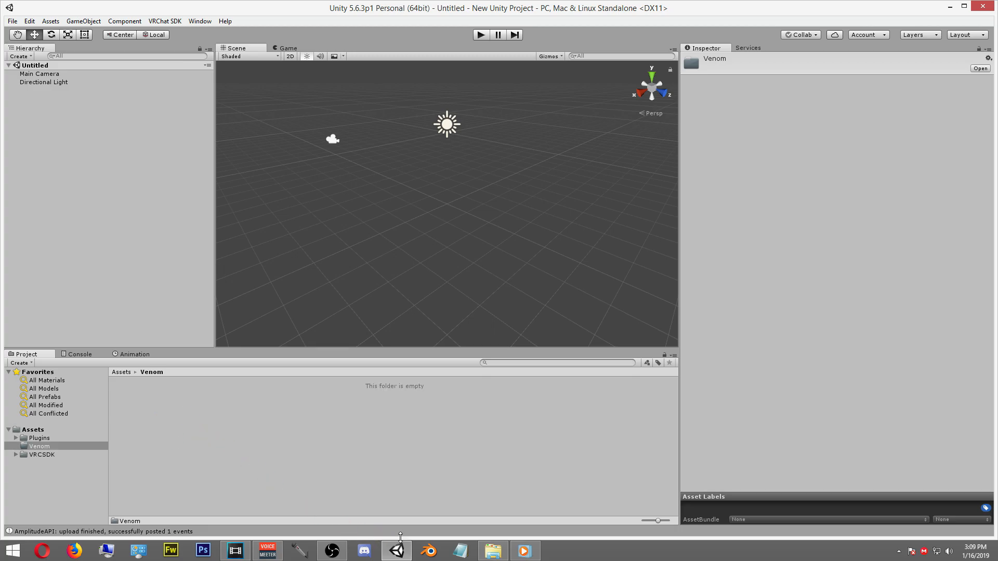
click(494, 552)
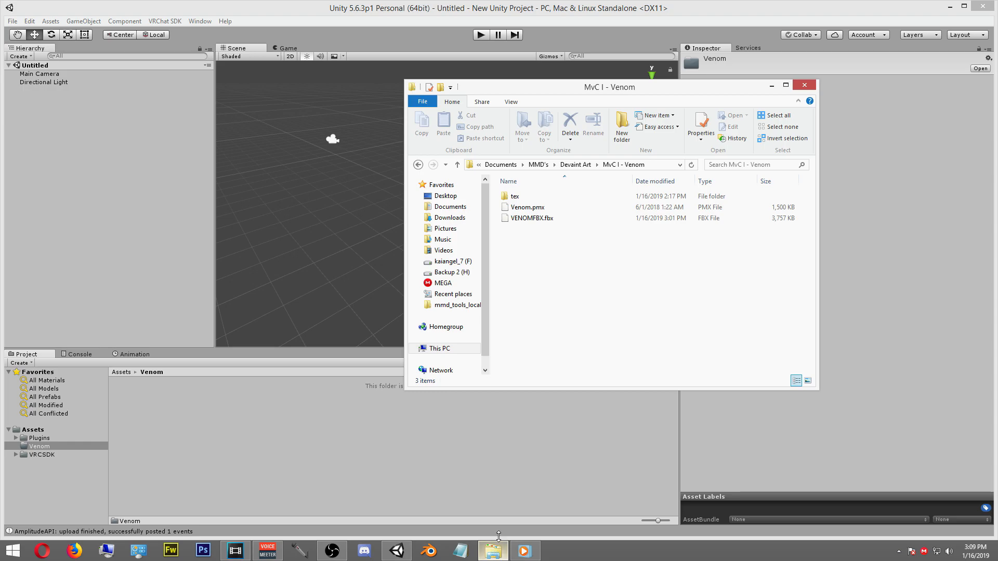
click(518, 198)
drag(517, 200, 262, 418)
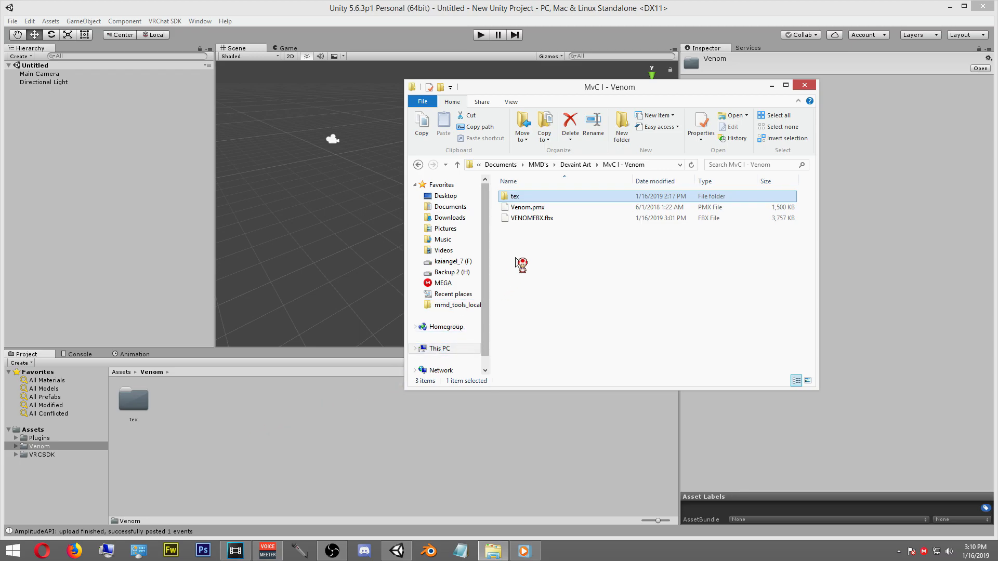
click(522, 219)
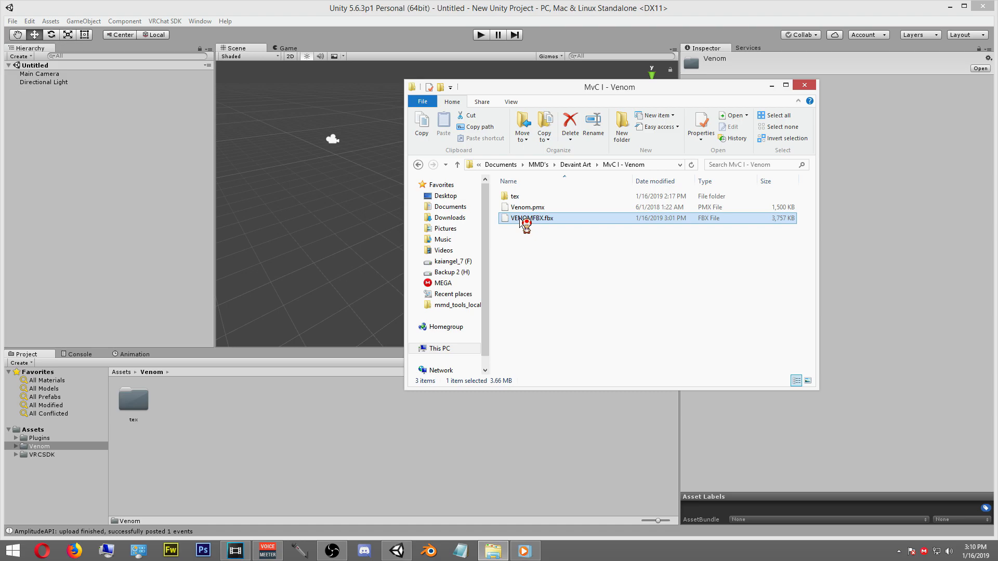
drag(521, 221, 212, 411)
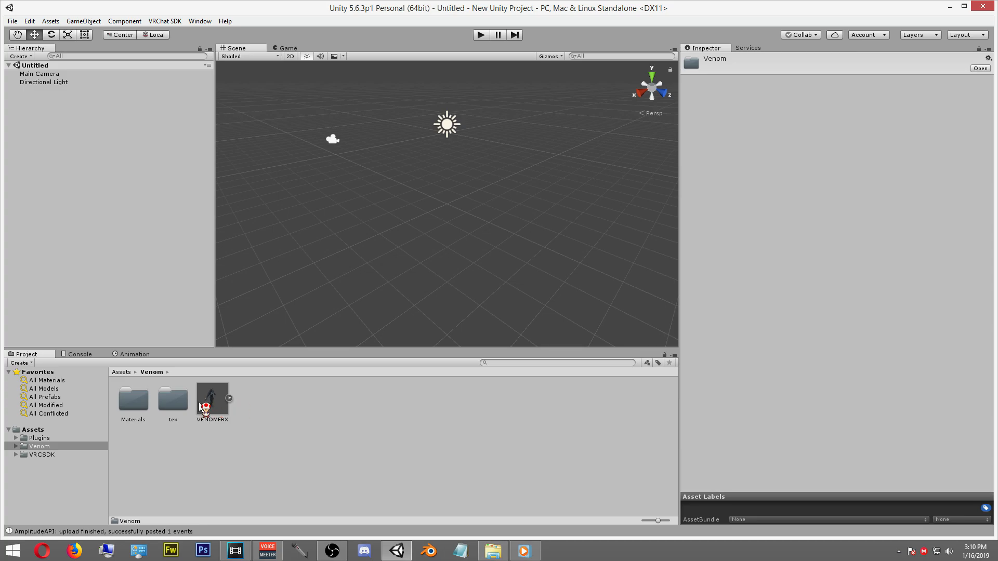
Step: Place the VENOMFBX model in the scene and bring it into close view
drag(202, 407, 152, 269)
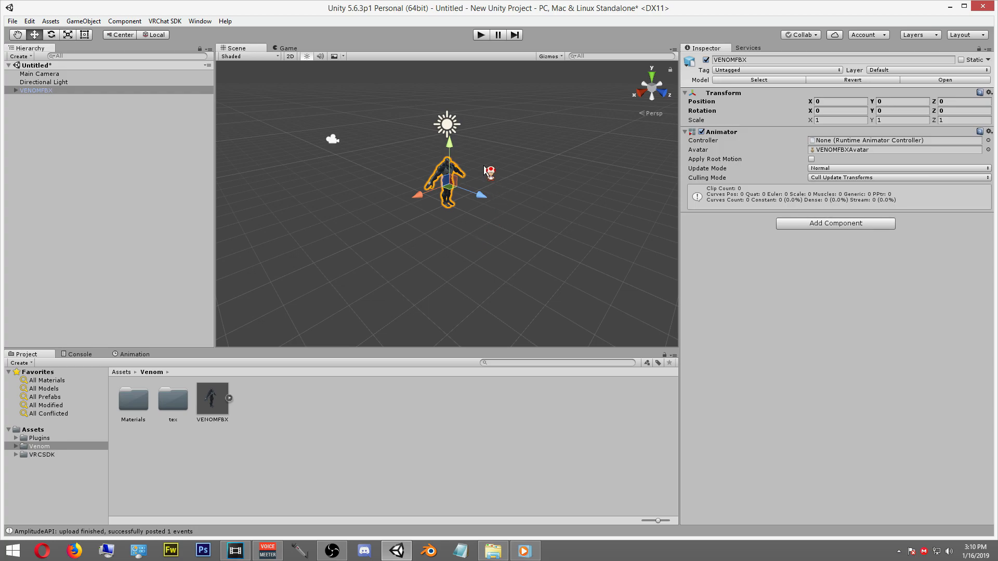
scroll(488, 170, up, 2)
scroll(484, 151, up, 6)
middle_drag(485, 133, 484, 202)
scroll(493, 198, up, 6)
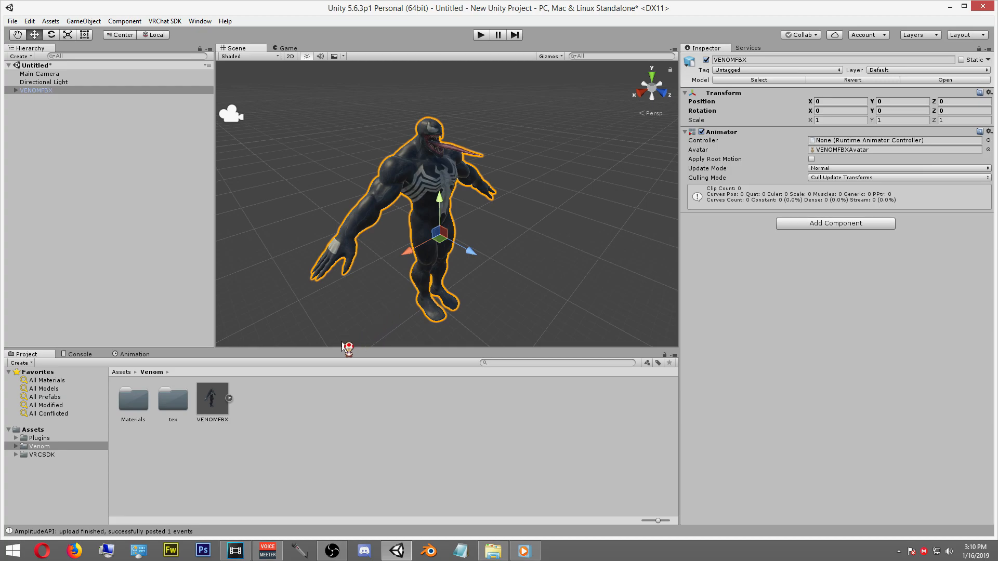
Step: Choose the Standard shader for the body_d material in Venom's Materials folder and return to Assets
double_click(135, 401)
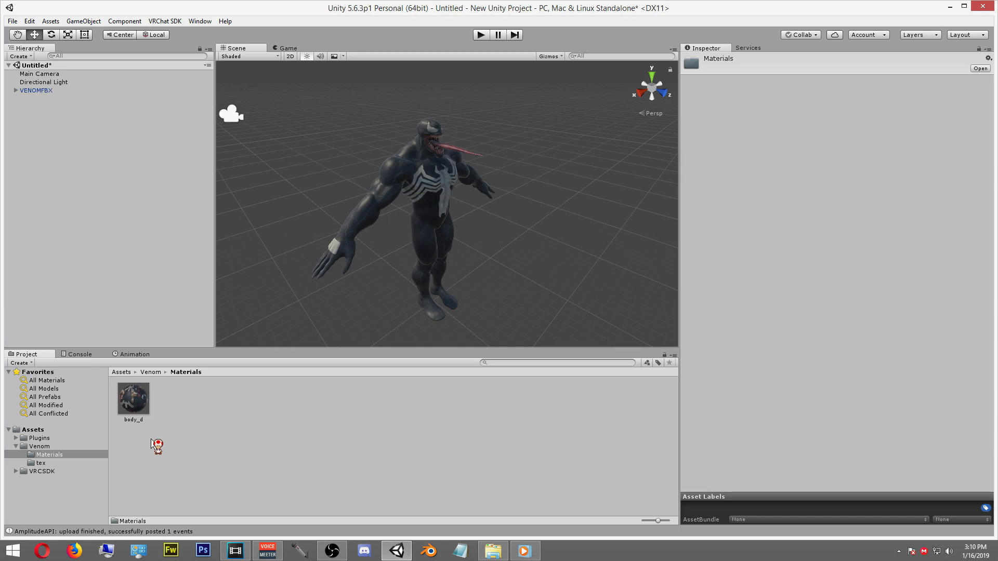
click(134, 410)
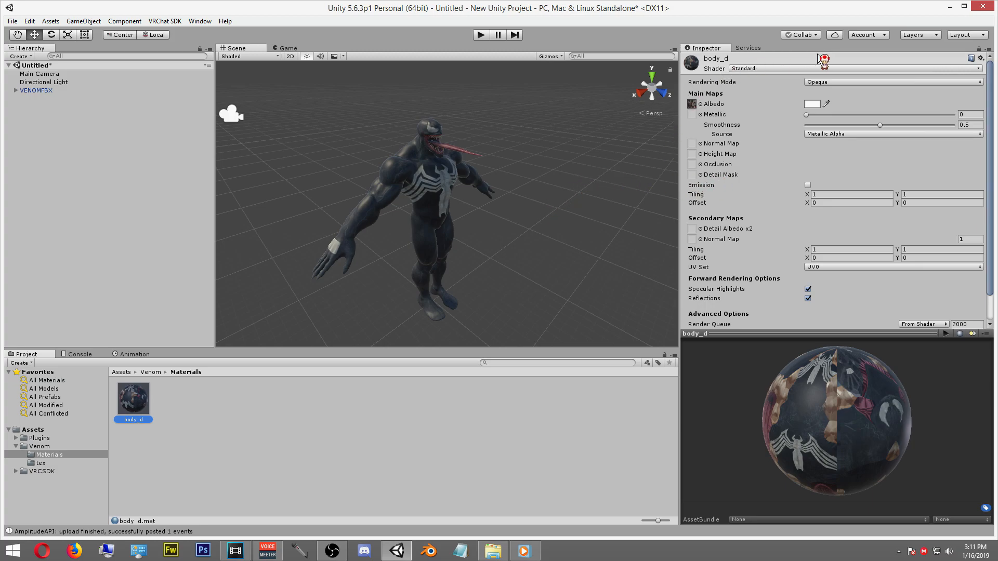
click(755, 70)
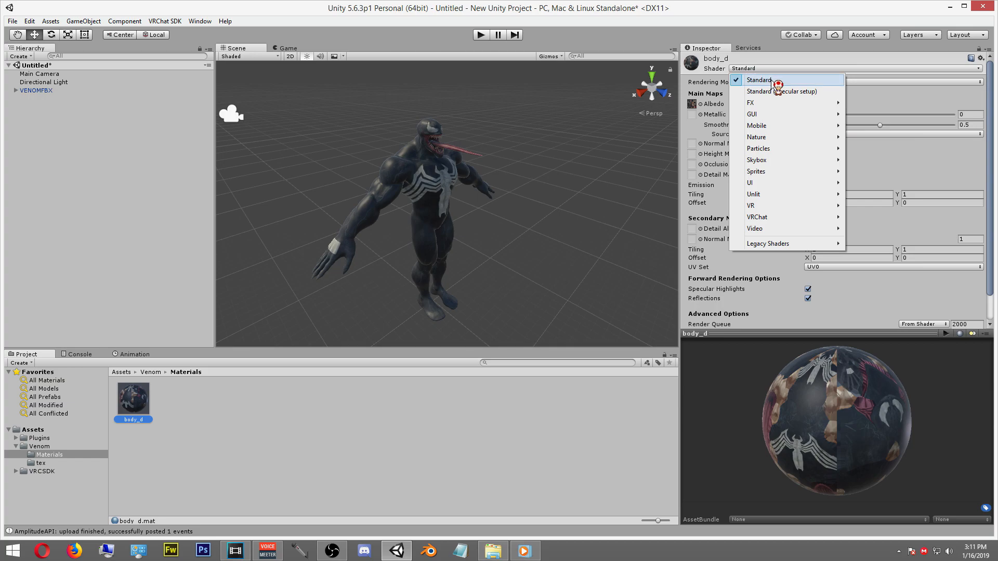
click(773, 81)
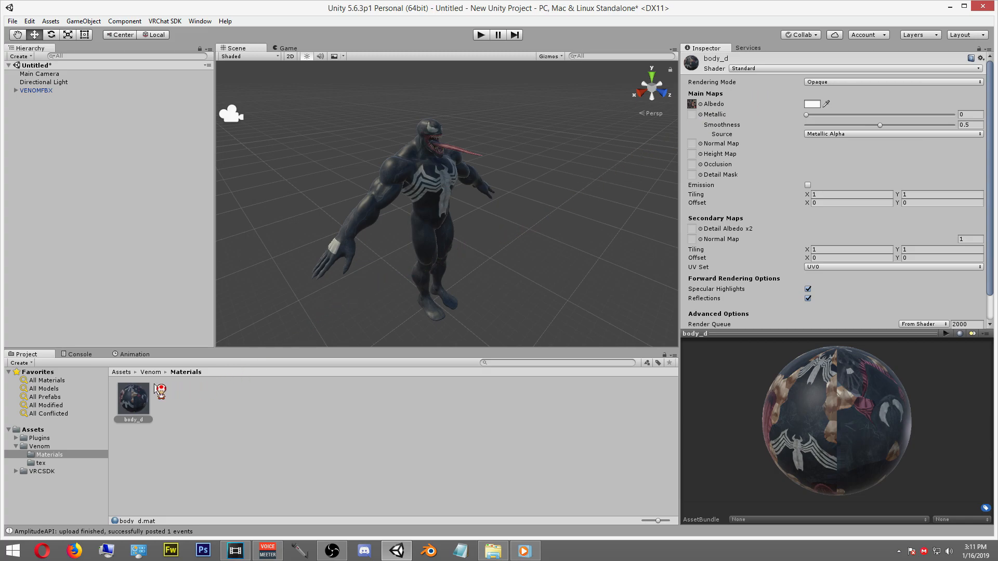
click(124, 372)
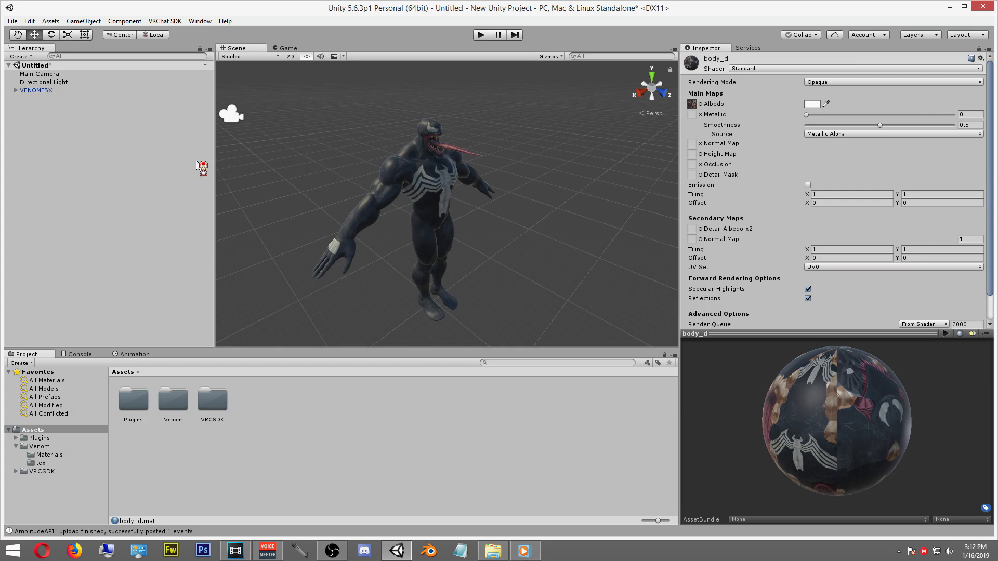
Step: Set the Animation Type in the VENOMFBX model's rig import settings to Humanoid
click(35, 91)
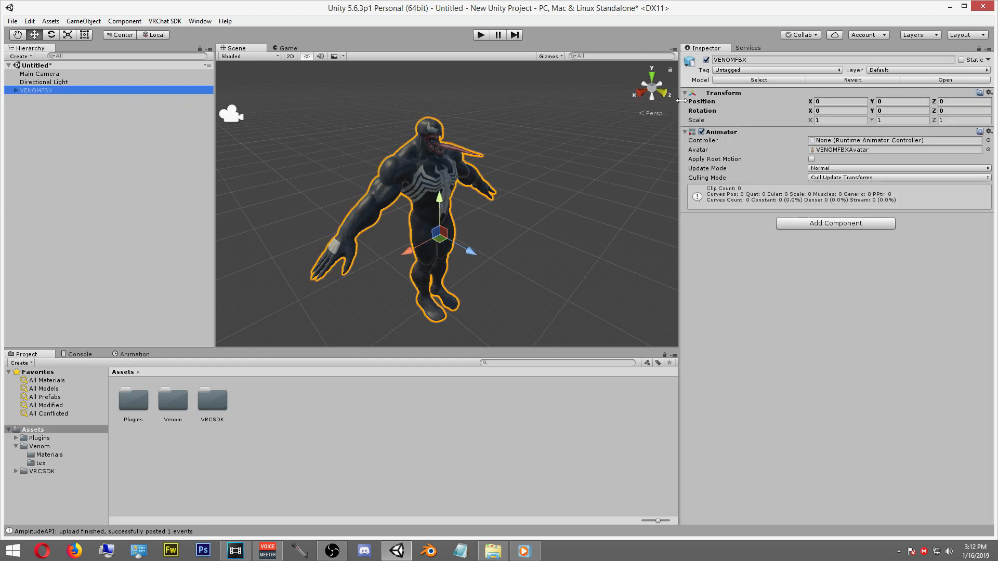
click(759, 80)
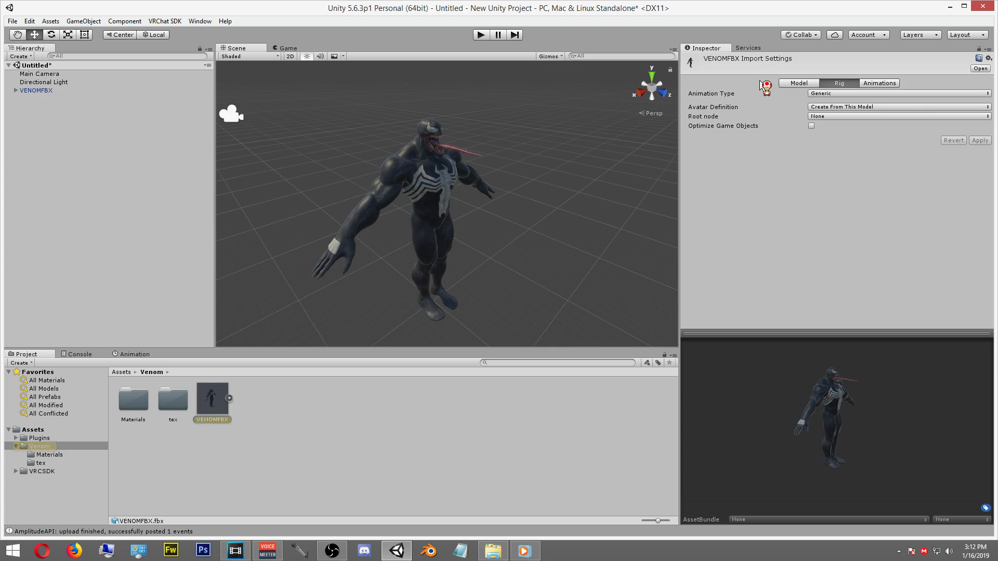
click(835, 94)
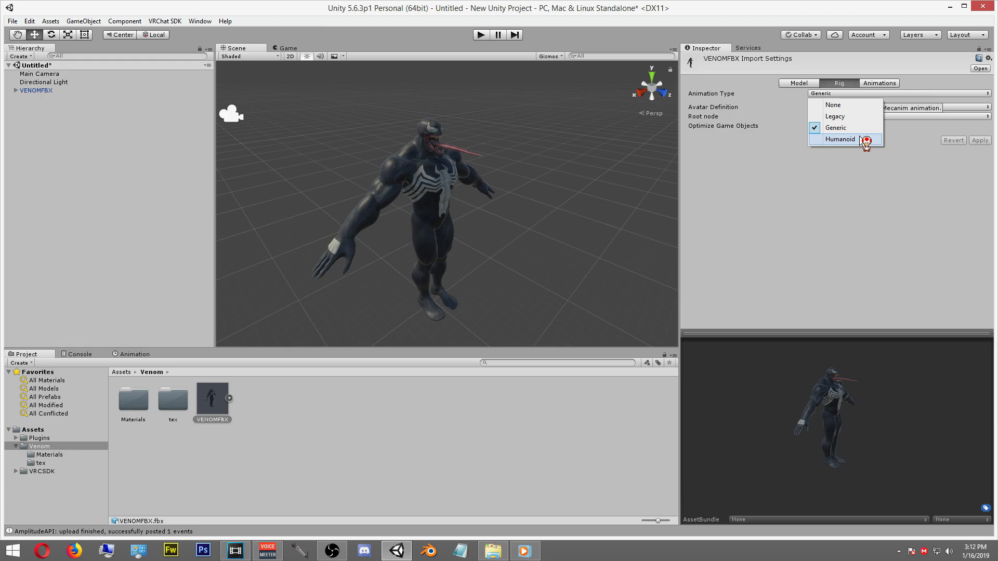
click(840, 139)
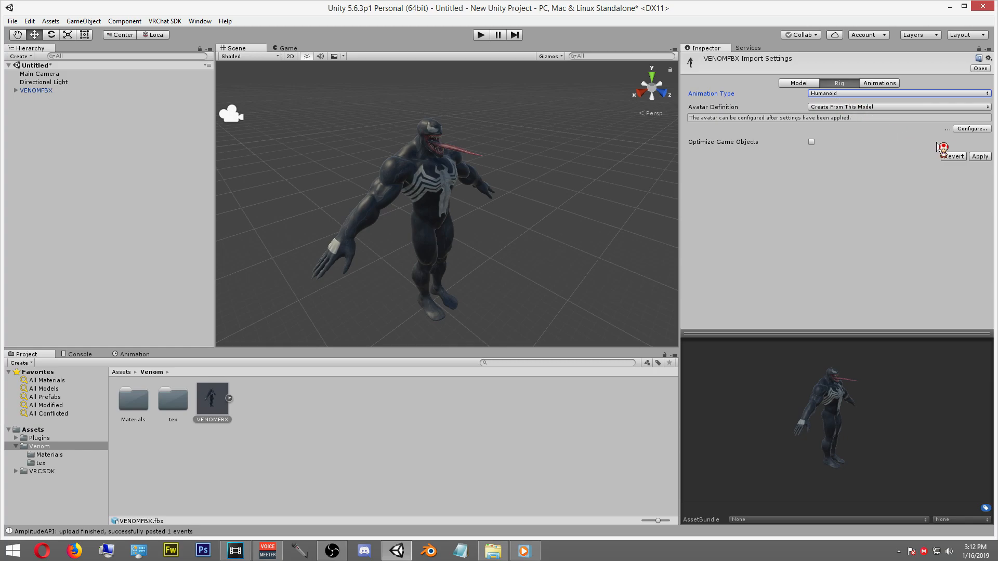
Step: Open the avatar configuration for VENOMFBX, saving the scene as sff and applying the pending import settings
click(975, 130)
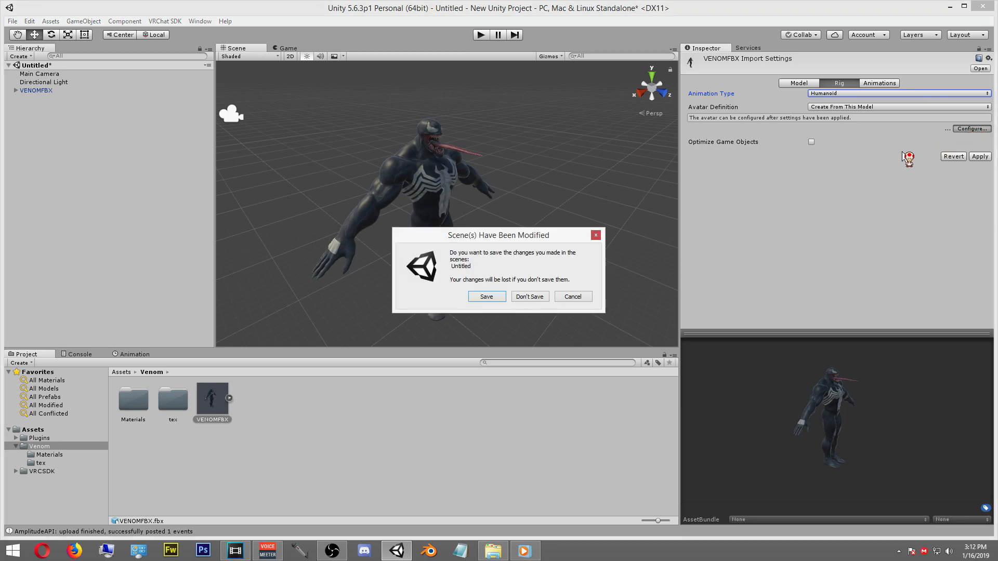
click(486, 297)
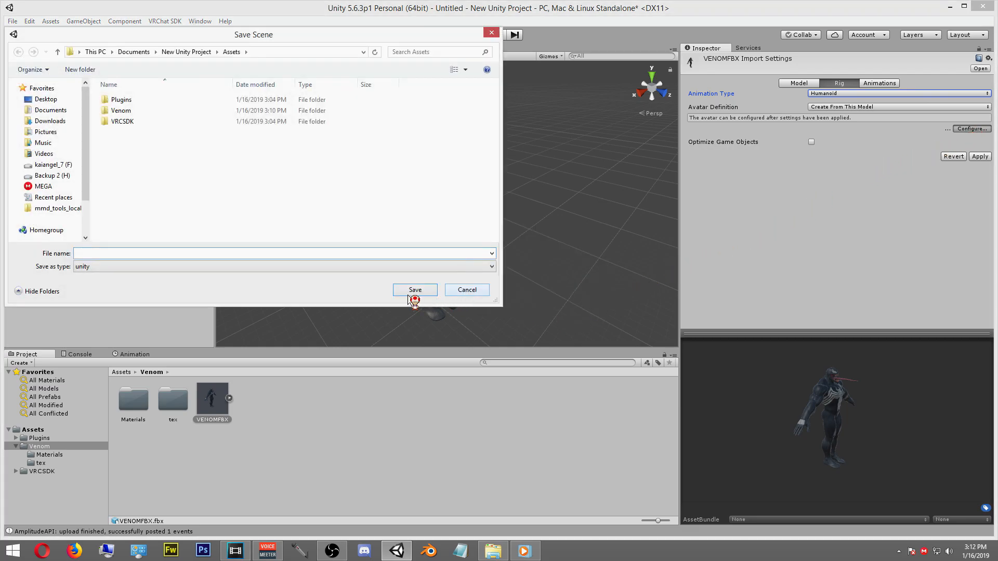
click(372, 253)
text(sff)
click(407, 292)
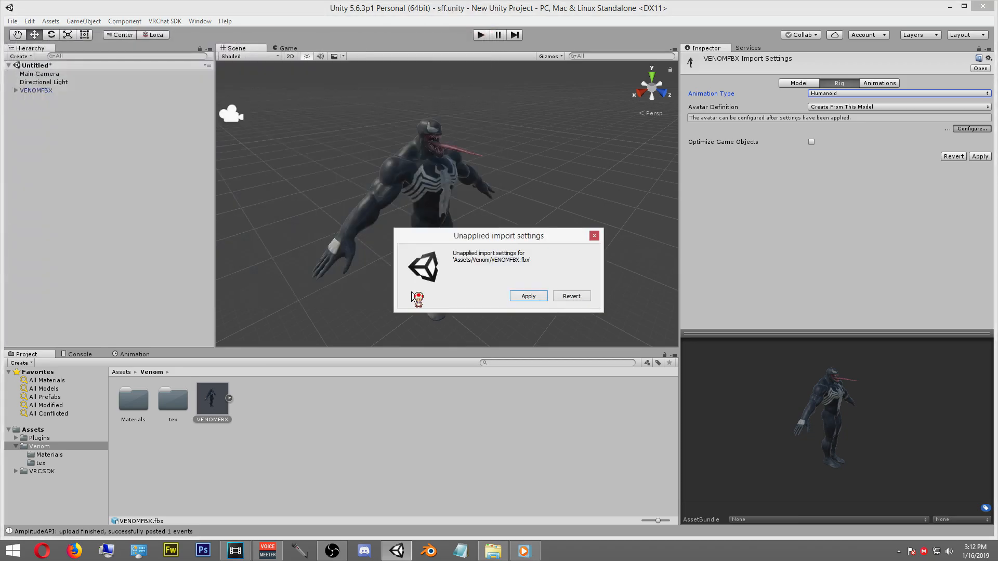
click(527, 296)
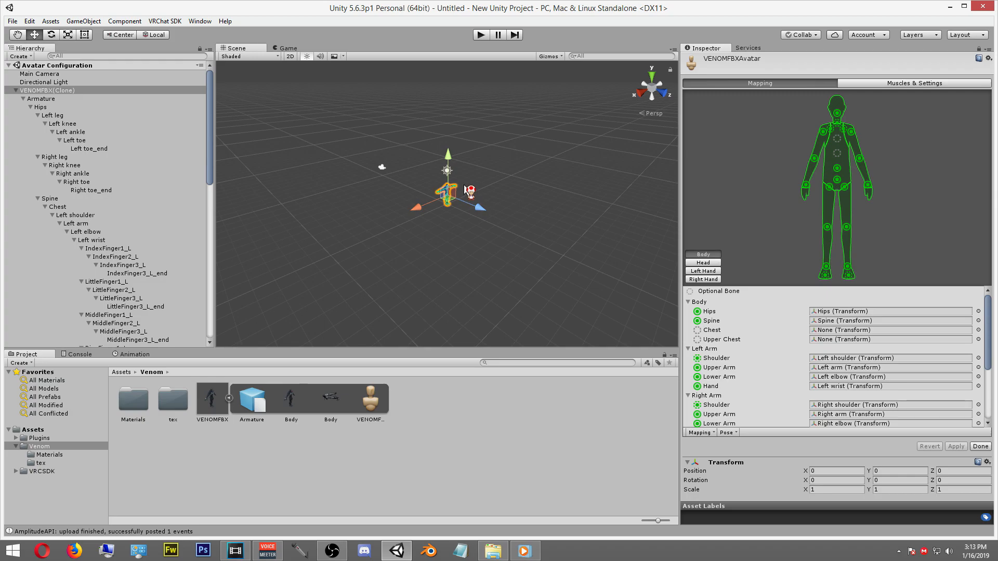
Step: Find the Chest bone in the Hierarchy and assign it to the empty Chest slot of the avatar's body mapping
click(473, 183)
scroll(473, 183, up, 4)
scroll(472, 183, up, 6)
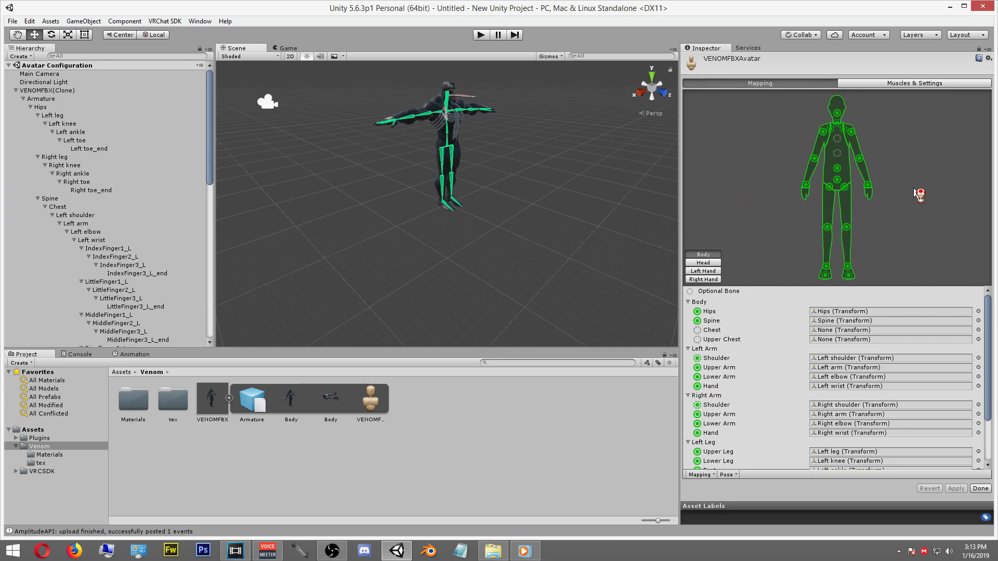
click(836, 155)
click(81, 57)
click(63, 56)
text(ch)
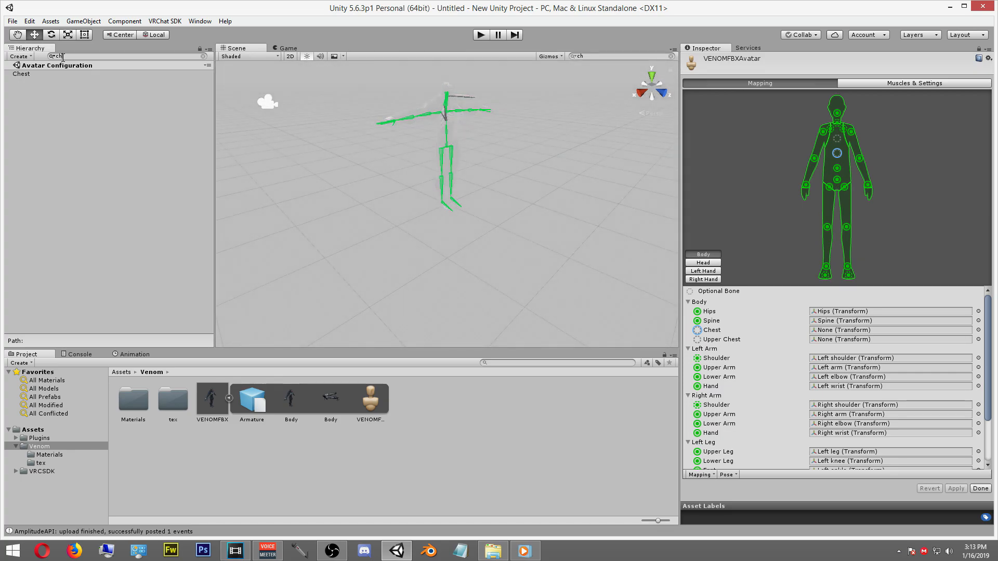
drag(28, 75, 350, 110)
drag(599, 114, 837, 154)
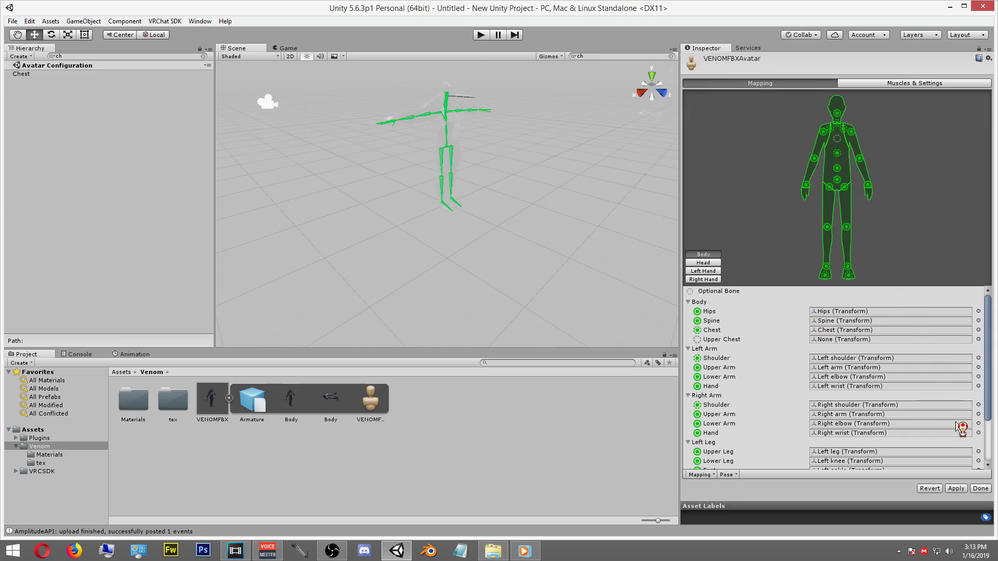
Step: Apply and finish the avatar configuration, and clear the Hierarchy search filter
click(955, 489)
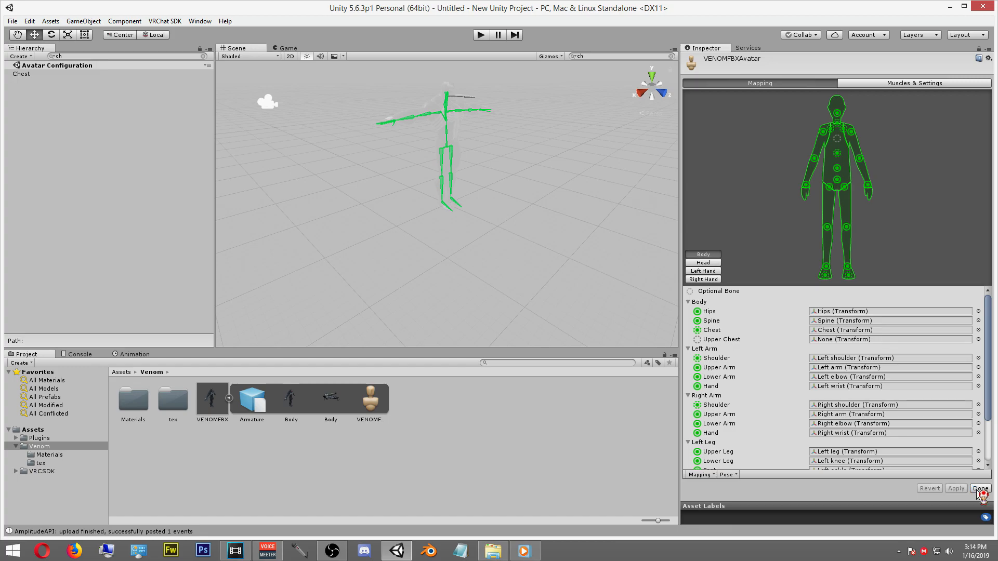
click(980, 489)
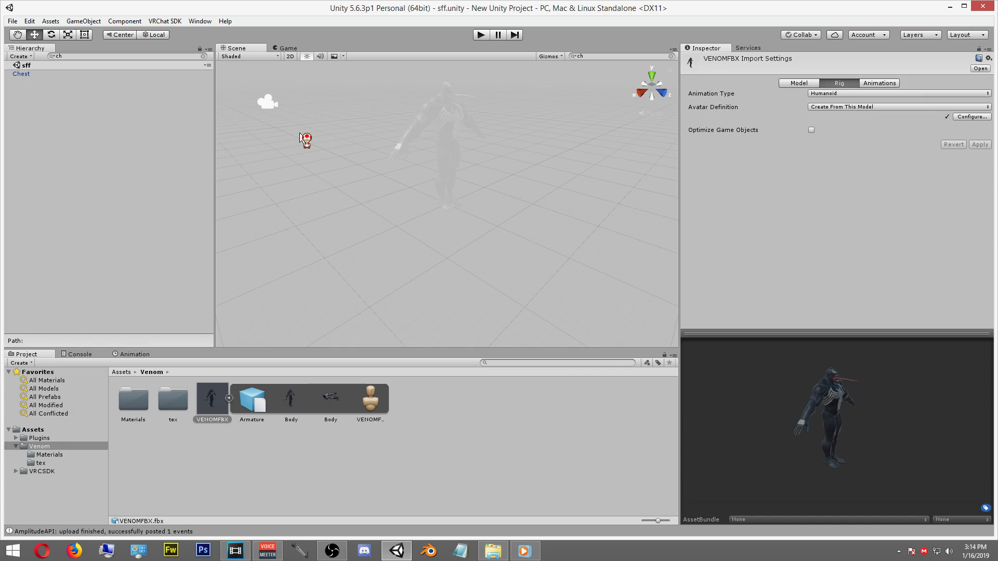
click(80, 56)
key(BackSpace)
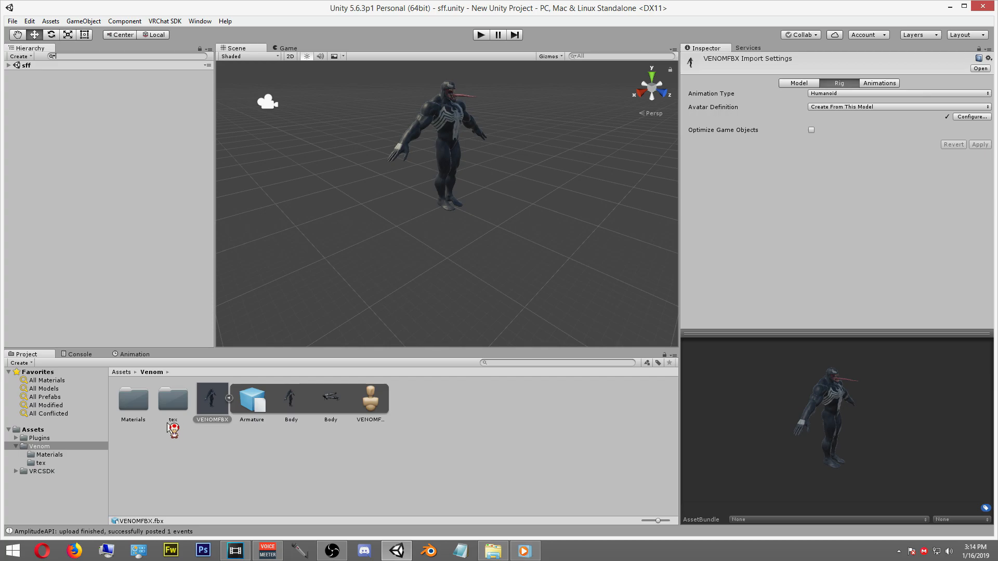
Step: Place a second copy of VENOMFBX in the scene and delete it
click(227, 399)
drag(203, 391, 104, 229)
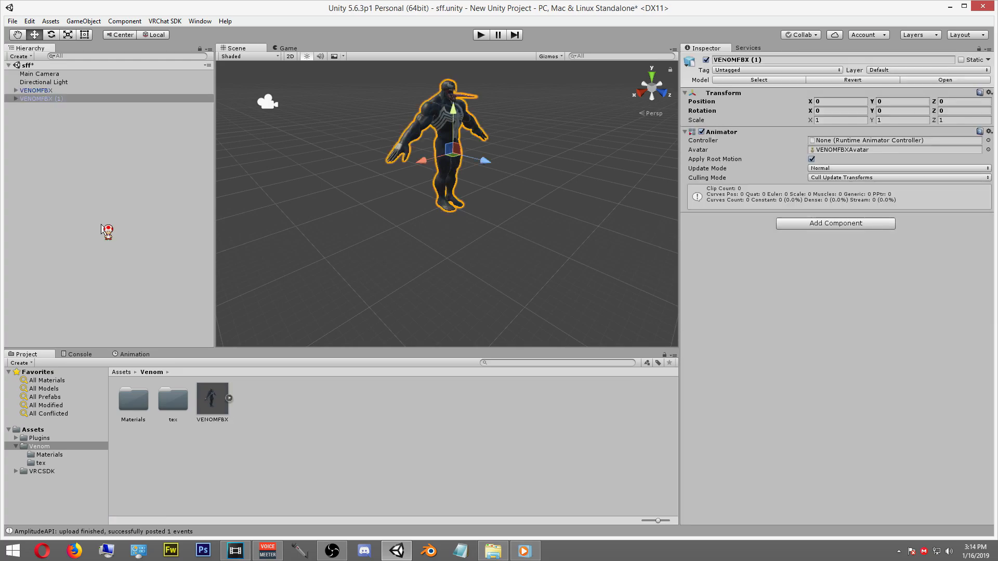
click(60, 102)
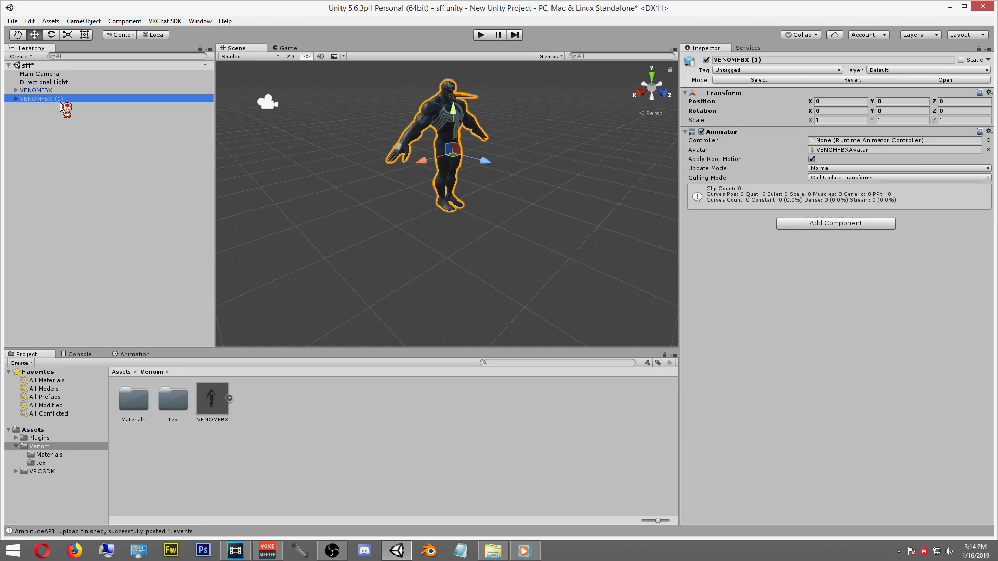
key(Delete)
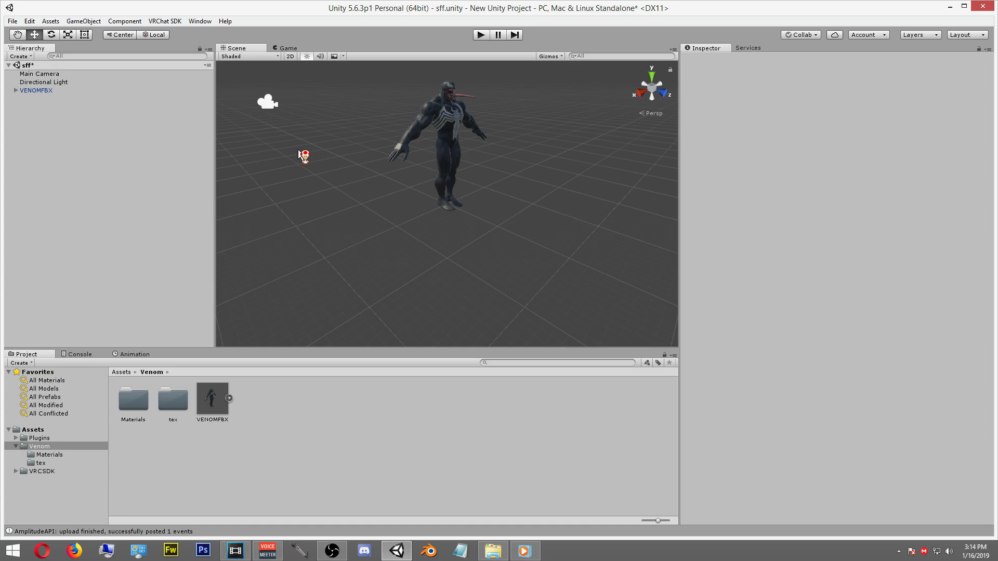
Step: Add the VRC_Avatar Descriptor component to the VENOMFBX object in the scene
middle_drag(501, 136, 485, 172)
scroll(480, 173, up, 4)
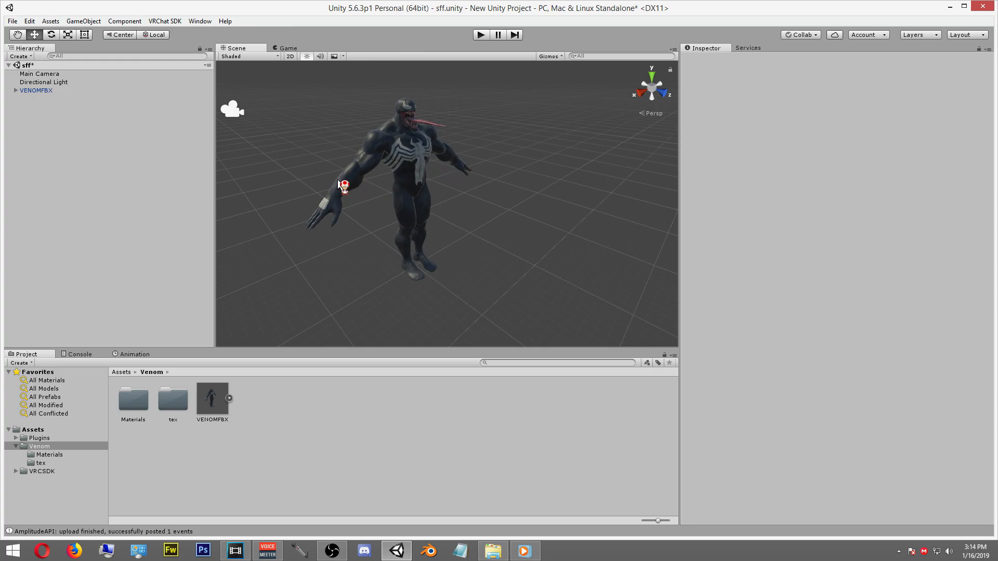
click(44, 91)
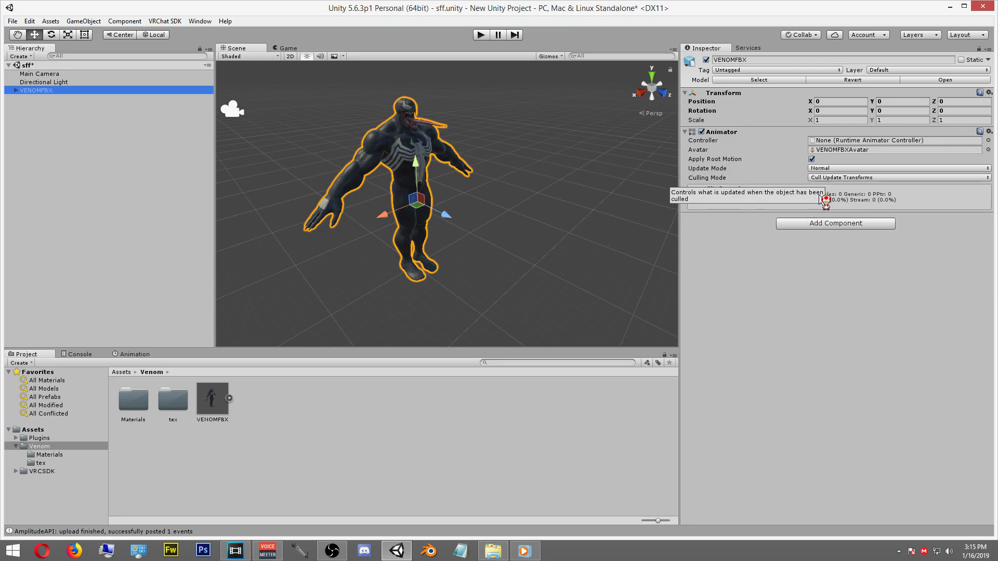
click(820, 224)
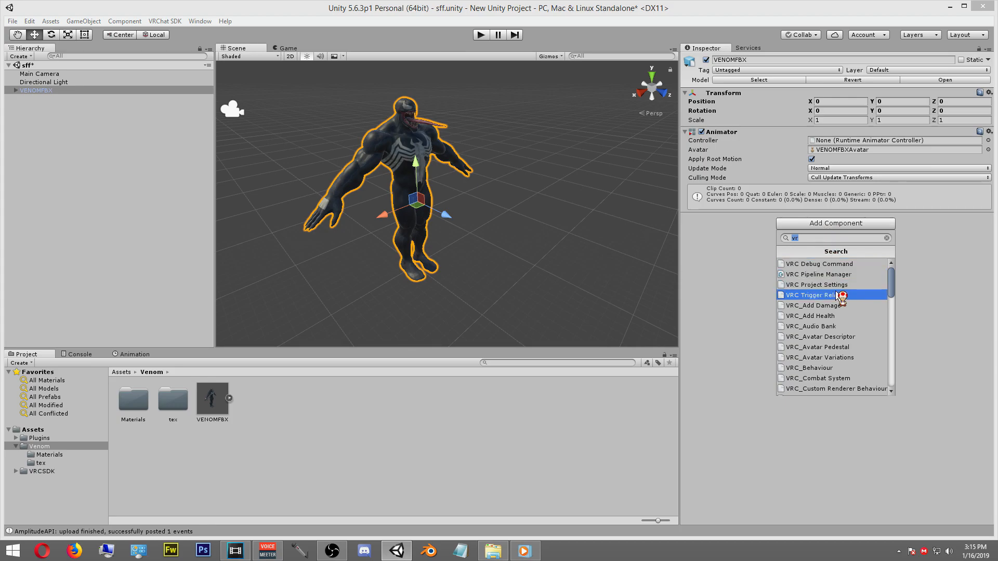
click(865, 337)
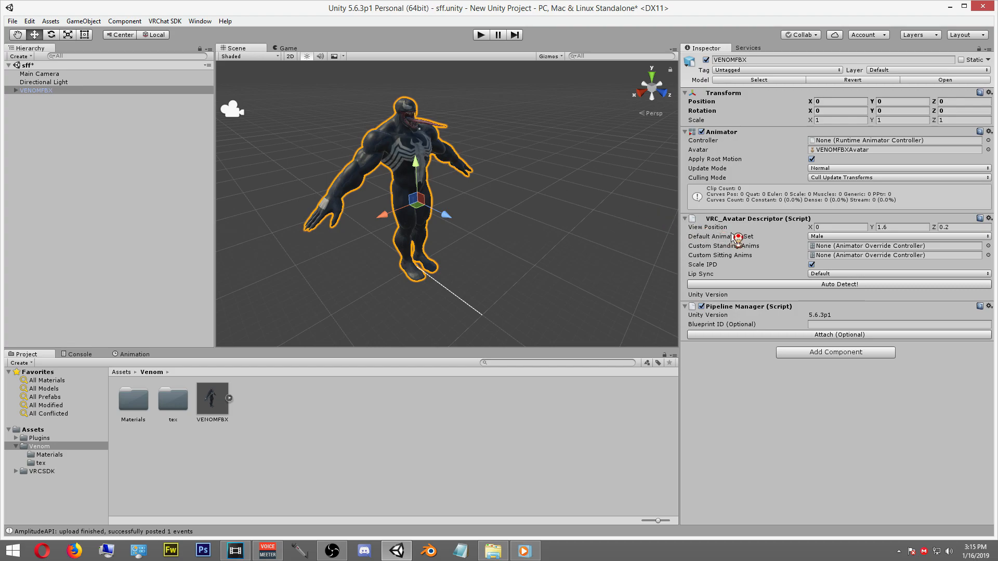
click(828, 238)
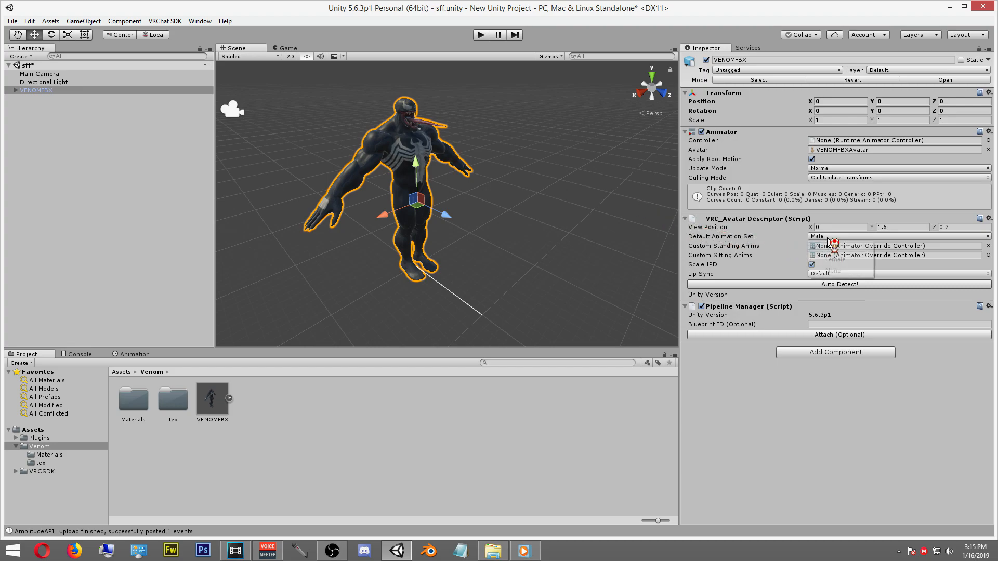
click(783, 263)
click(778, 255)
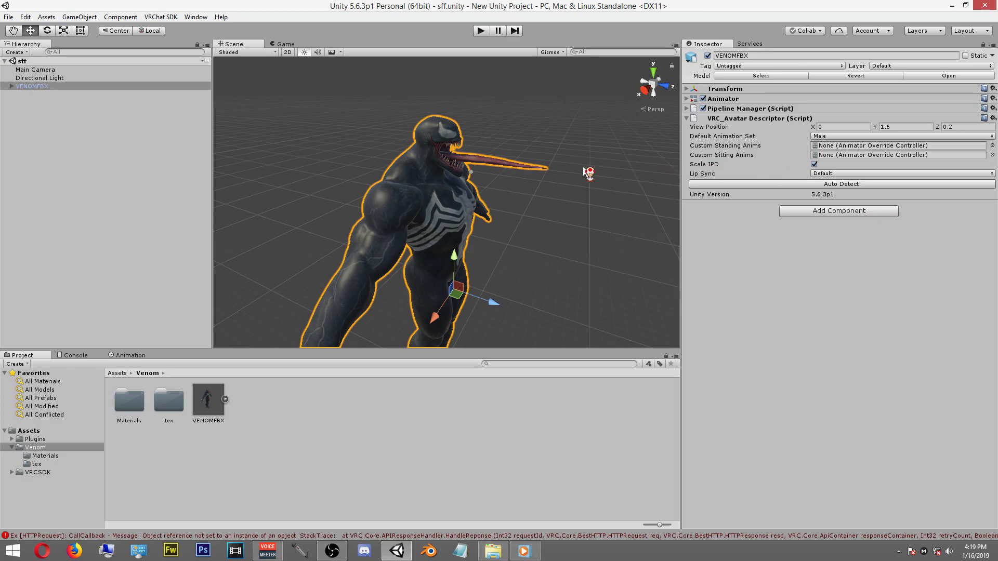
Step: Try to scale the VENOMFBX avatar uniformly with the Scale tool, and save the scene
scroll(471, 178, up, 2)
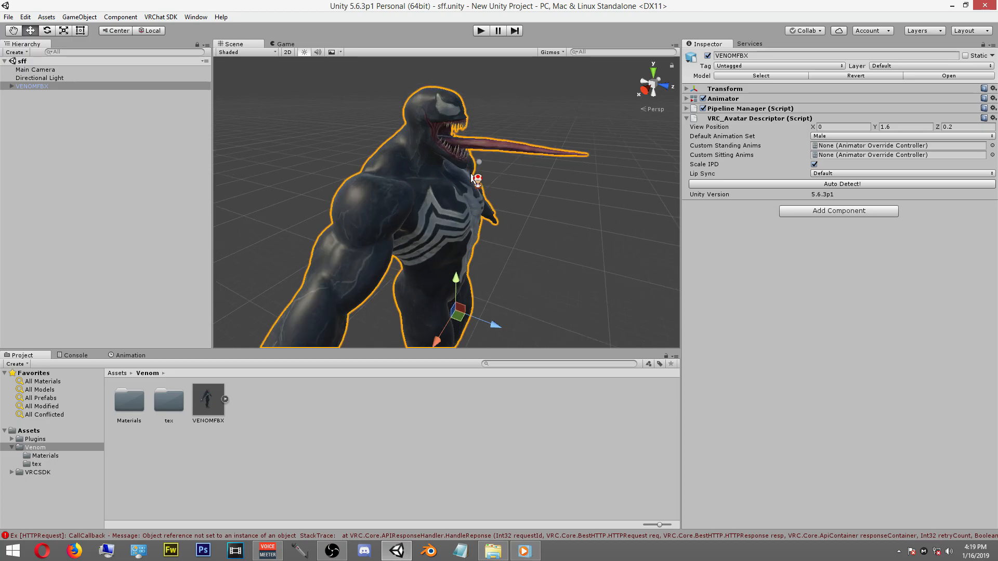
scroll(471, 178, up, 4)
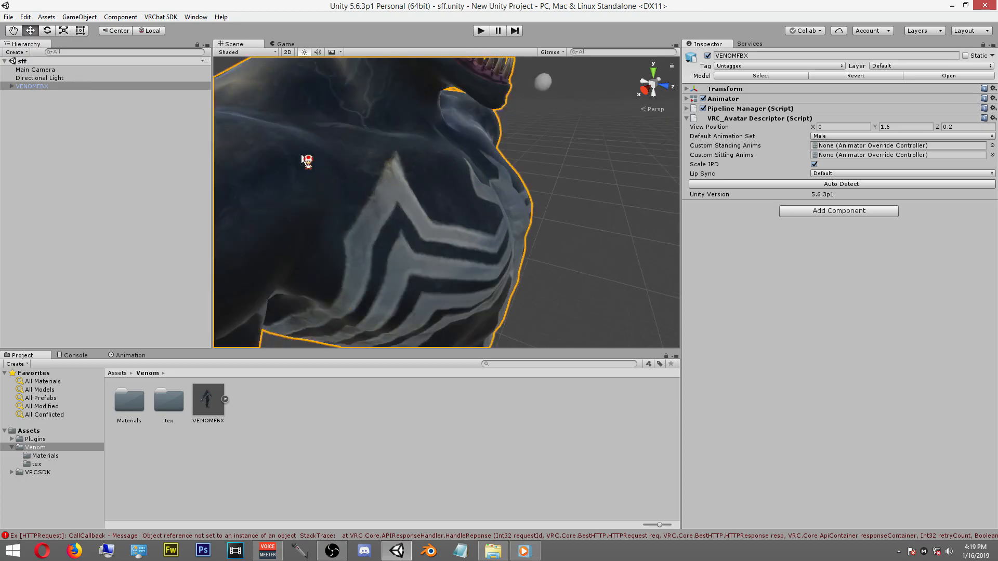
click(98, 87)
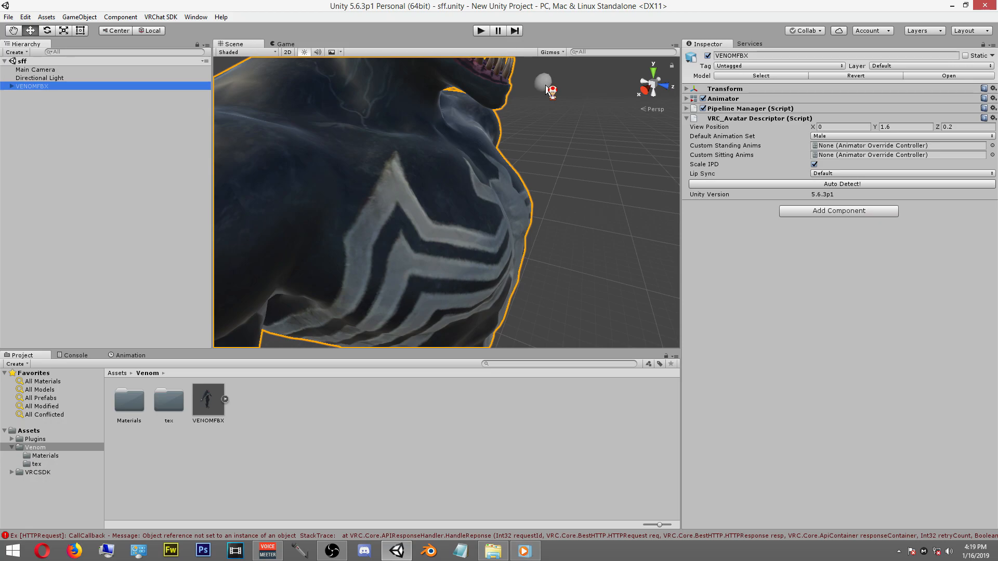
scroll(545, 90, down, 3)
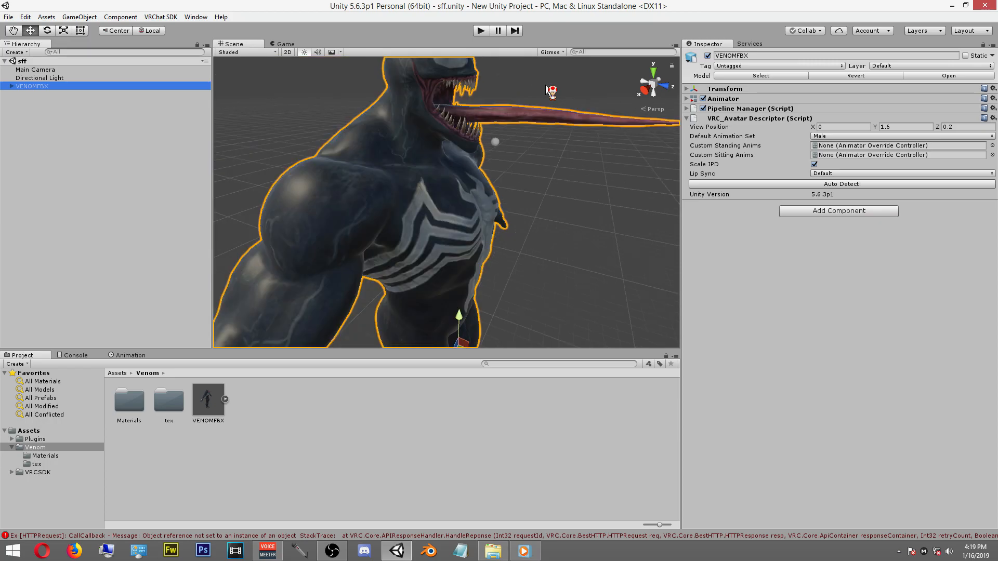
scroll(546, 90, down, 2)
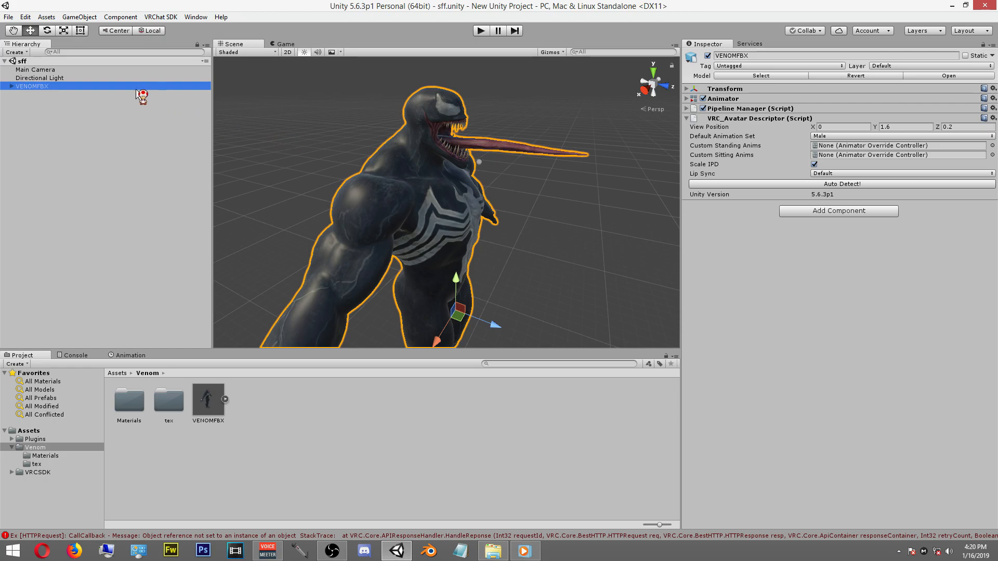
click(61, 31)
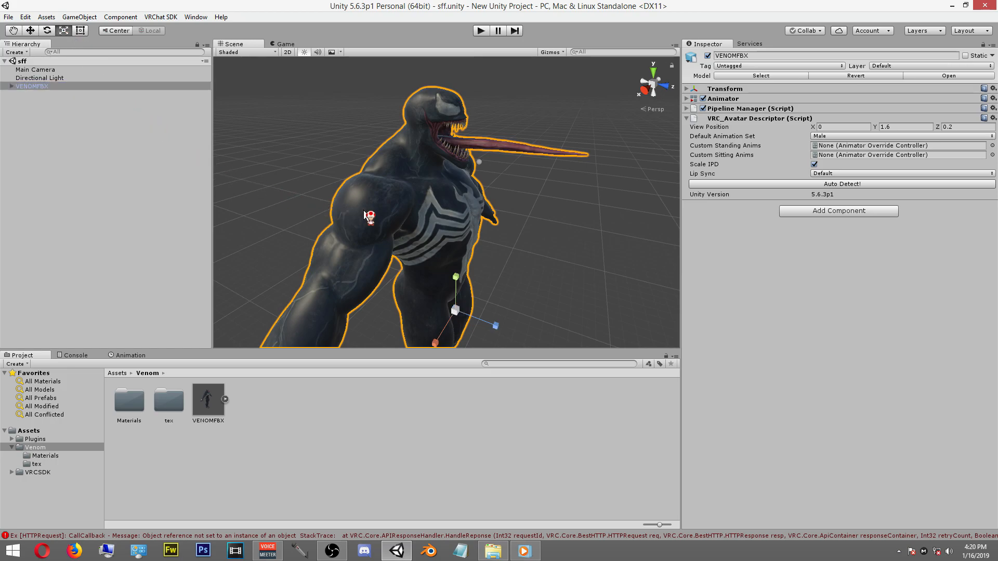
scroll(468, 242, down, 5)
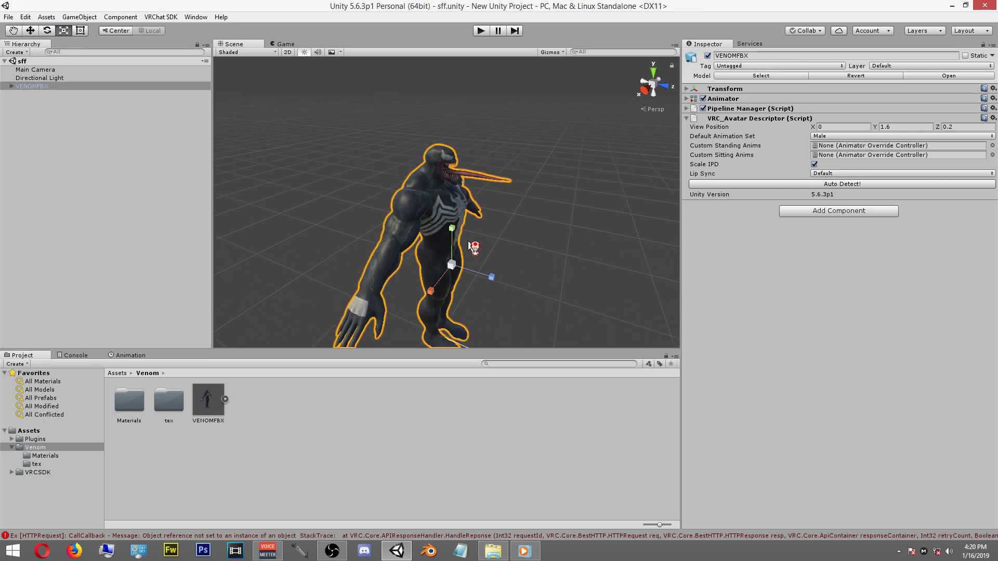
scroll(468, 242, down, 2)
mouse_move(450, 260)
mouse_down()
mouse_move(444, 245)
mouse_move(461, 280)
mouse_move(445, 246)
mouse_up()
key(ctrl+s)
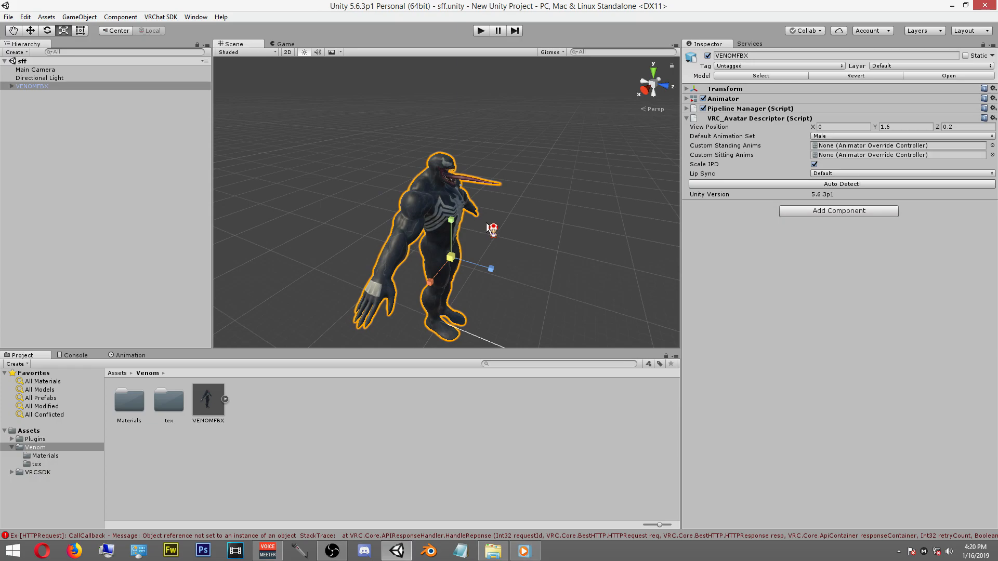
Step: Set the Y value of the View Position in VENOMFBX's avatar descriptor to 1.8
scroll(514, 213, up, 2)
scroll(513, 213, up, 2)
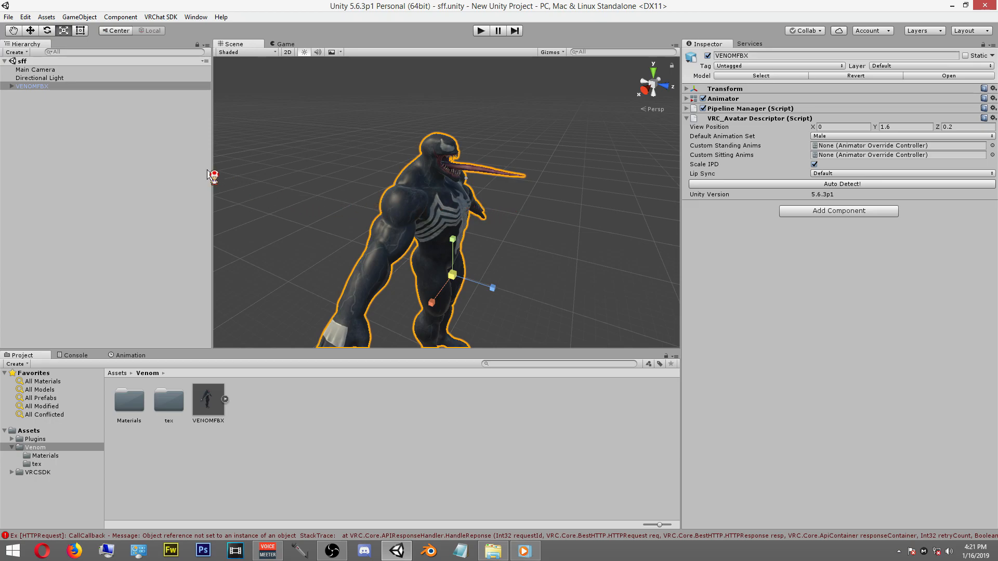
click(106, 87)
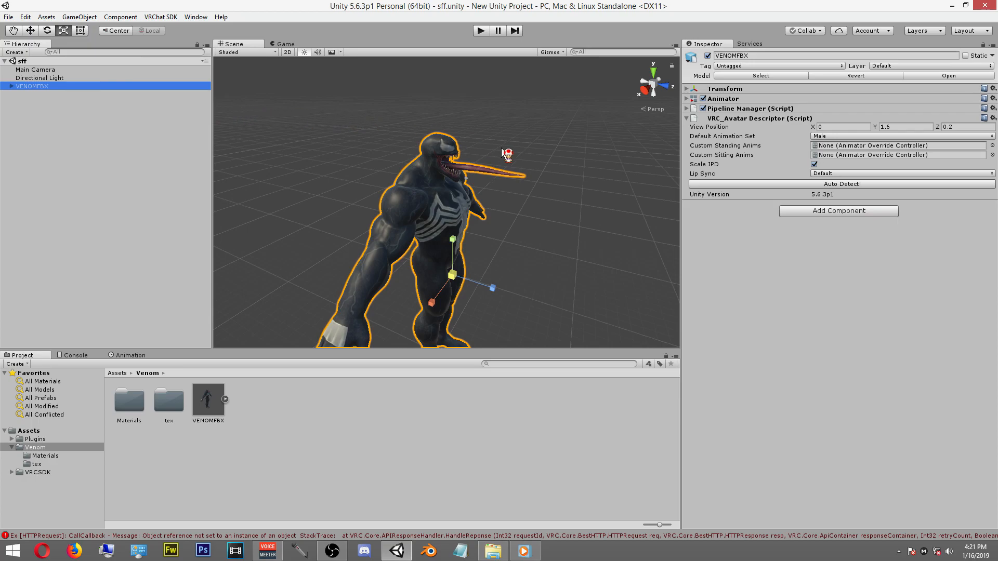
scroll(515, 169, up, 1)
scroll(514, 172, up, 2)
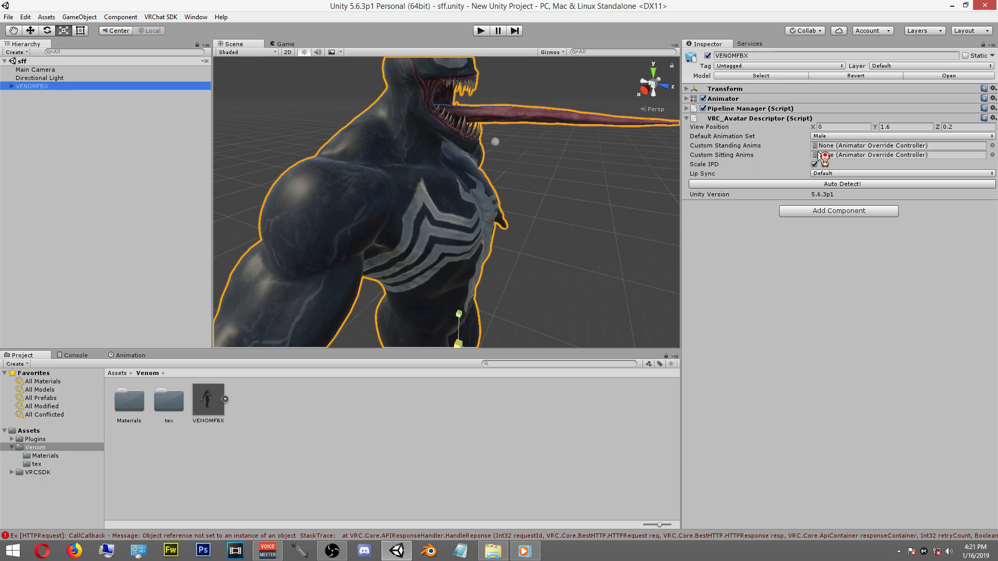
click(901, 128)
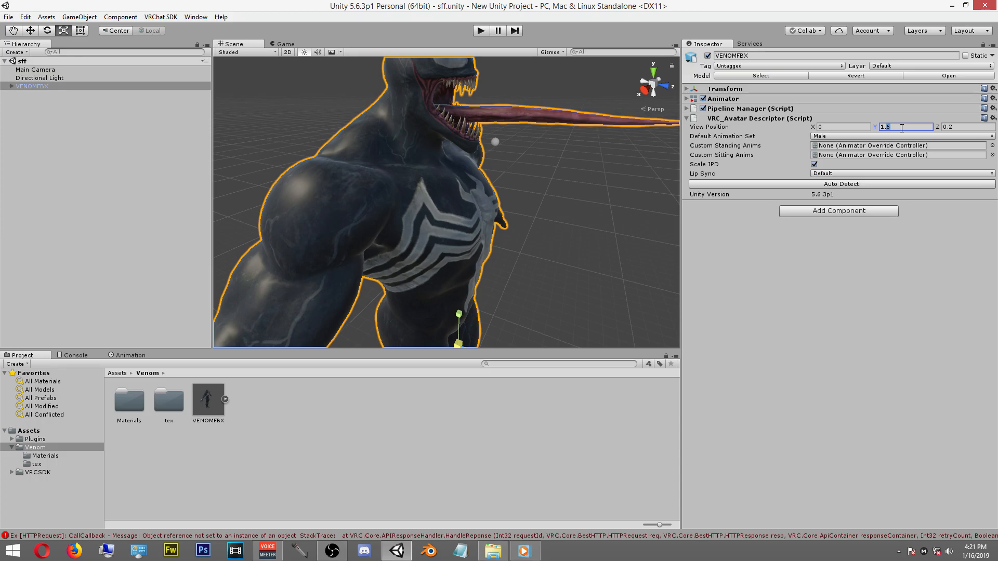
text(1.8)
scroll(552, 123, down, 3)
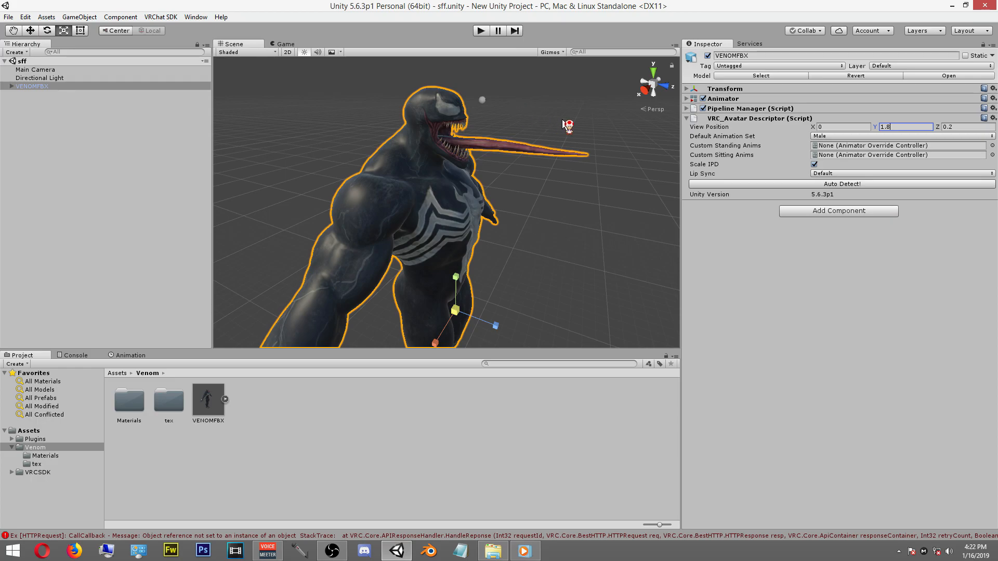
Step: Choose Male as the Default Animation Set and Viseme Blend Shape for Lip Sync, with Body as the Face Mesh
click(847, 137)
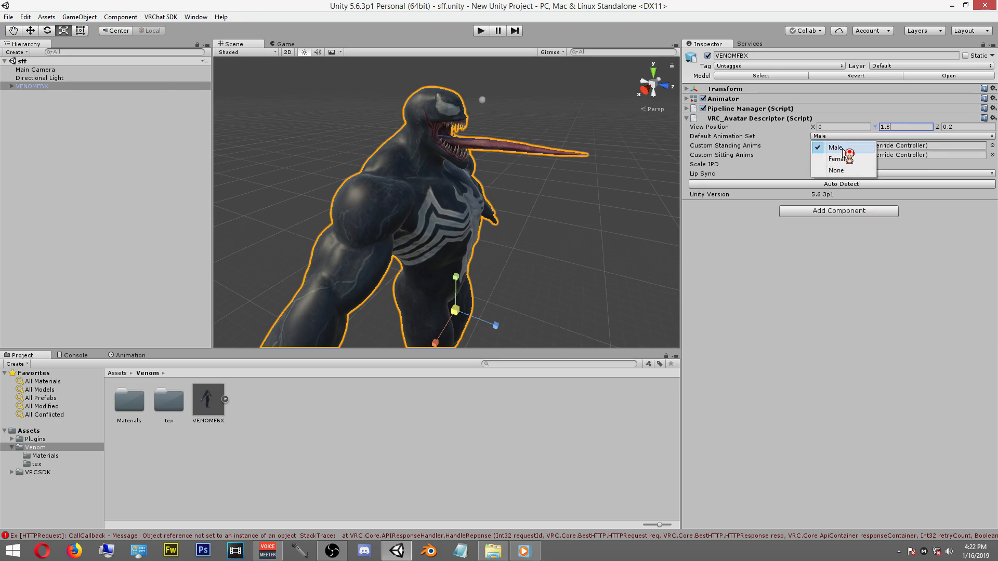
click(848, 148)
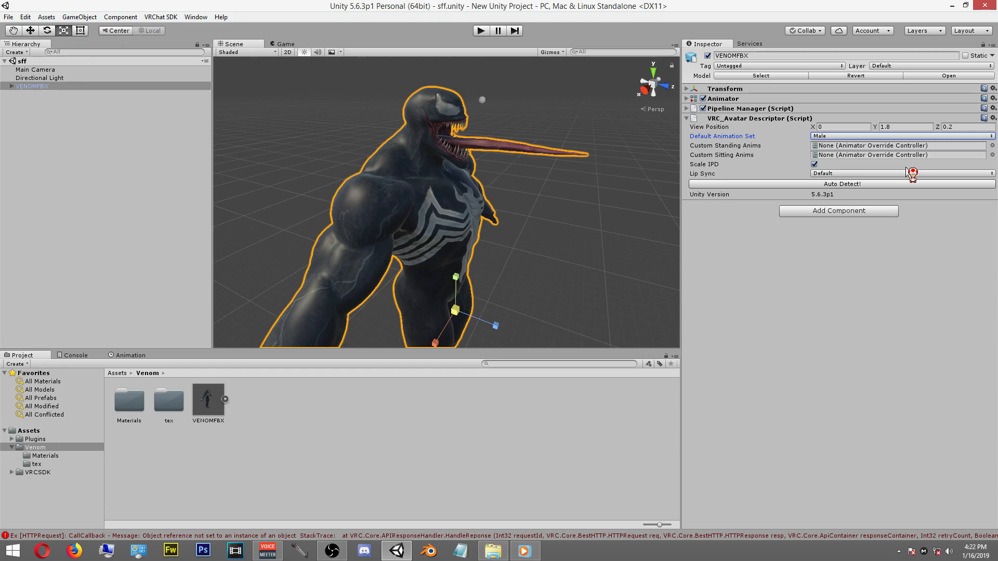
click(853, 174)
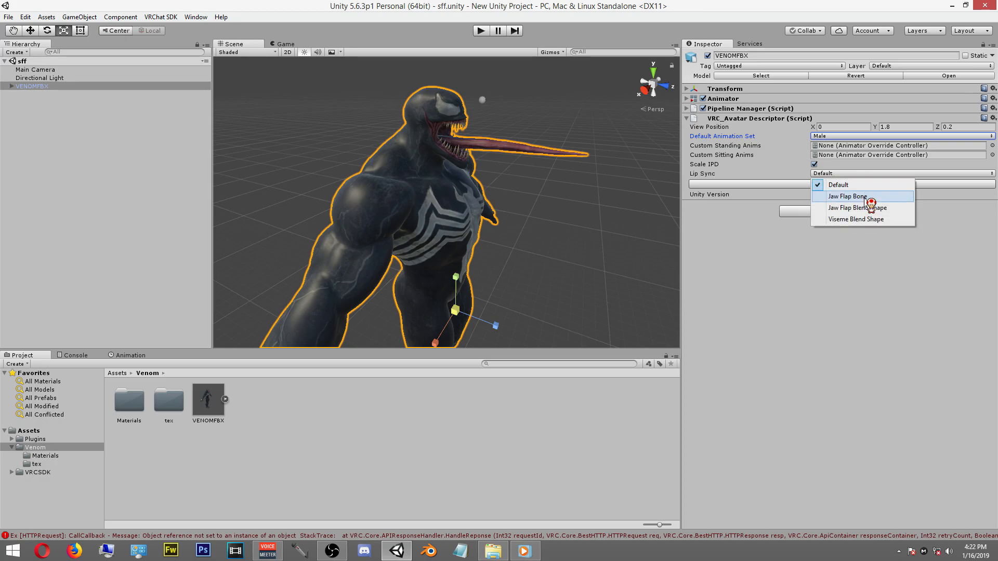
click(884, 220)
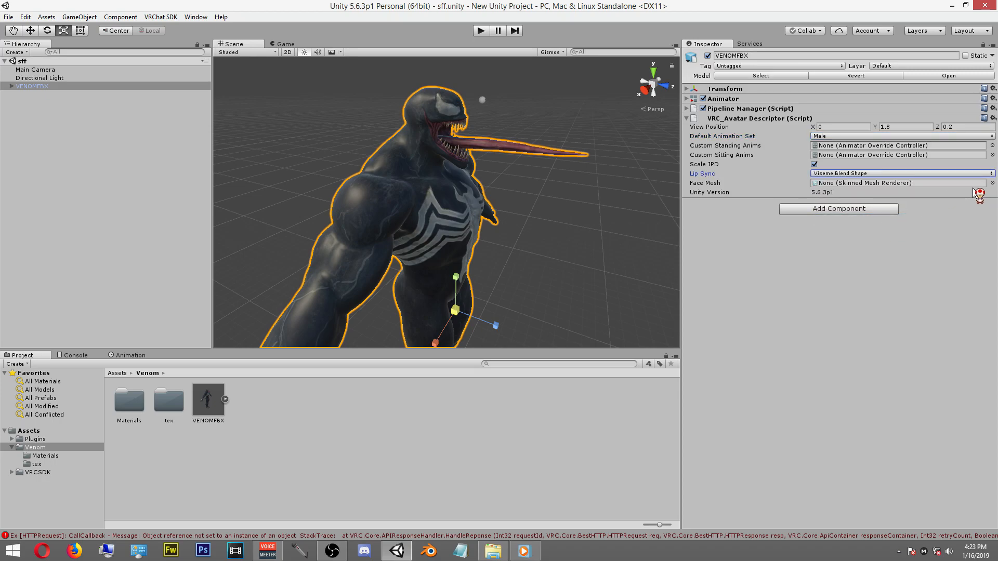
click(991, 183)
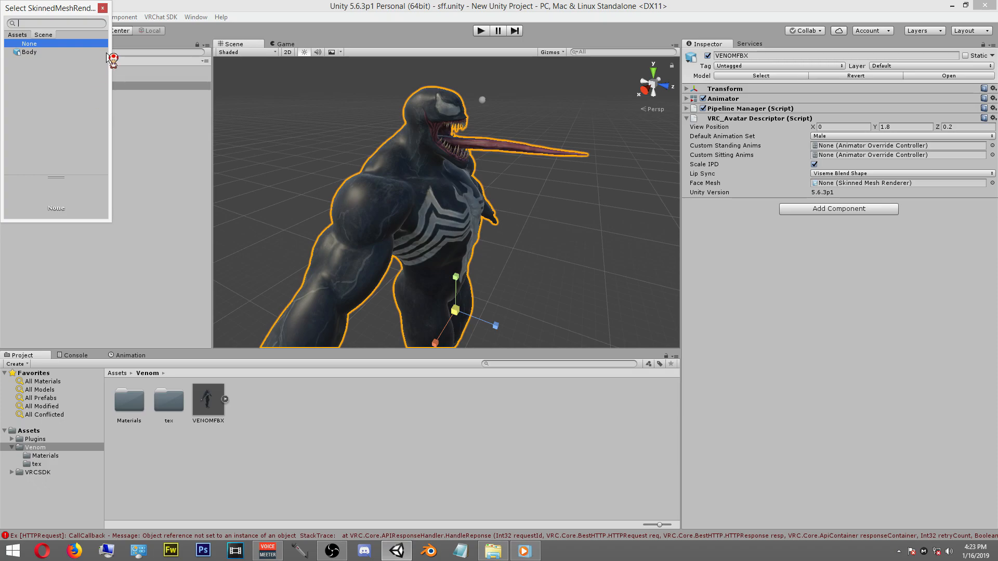
click(34, 53)
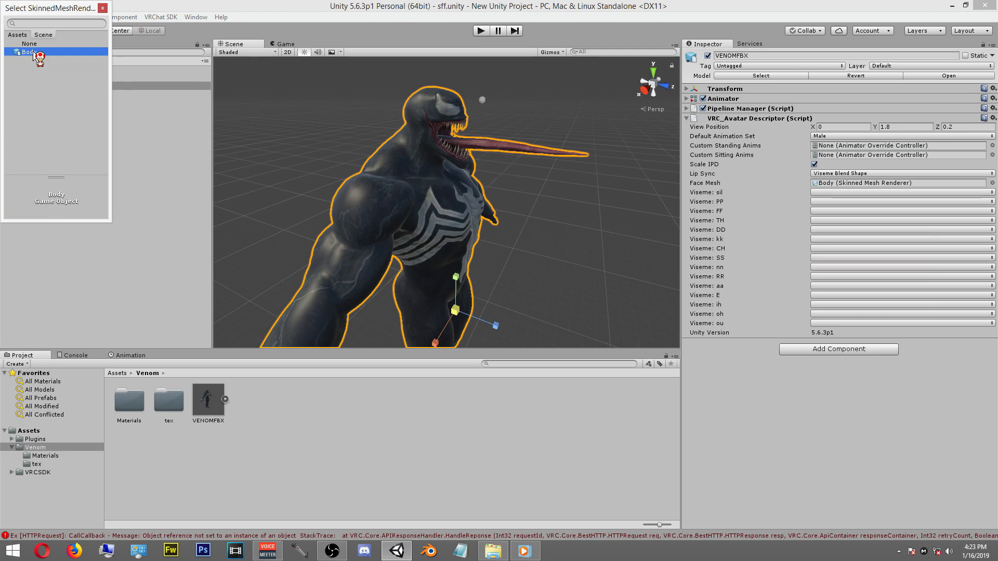
double_click(35, 54)
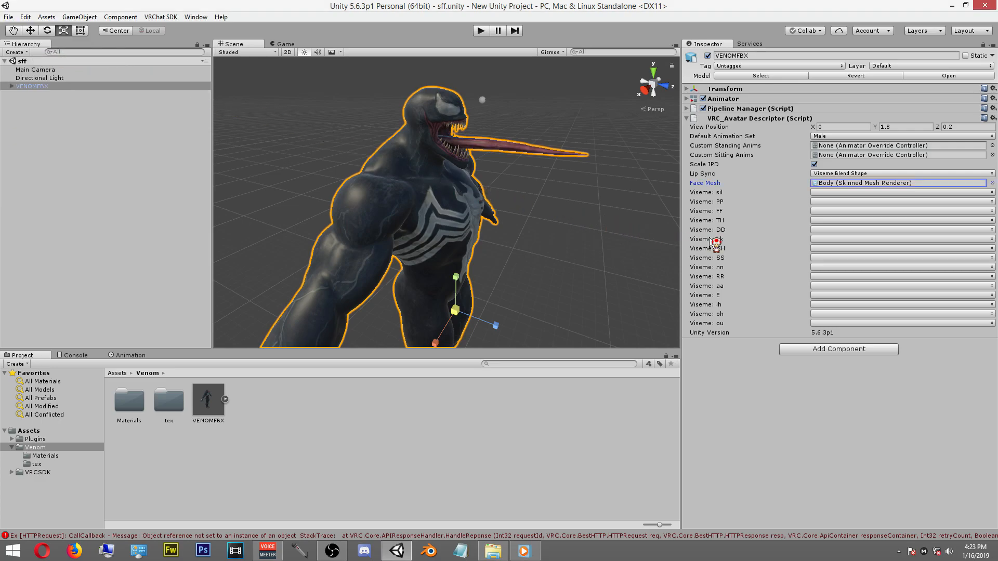
Step: Check which blend shapes are offered for the viseme entries of the avatar descriptor
click(835, 202)
click(841, 223)
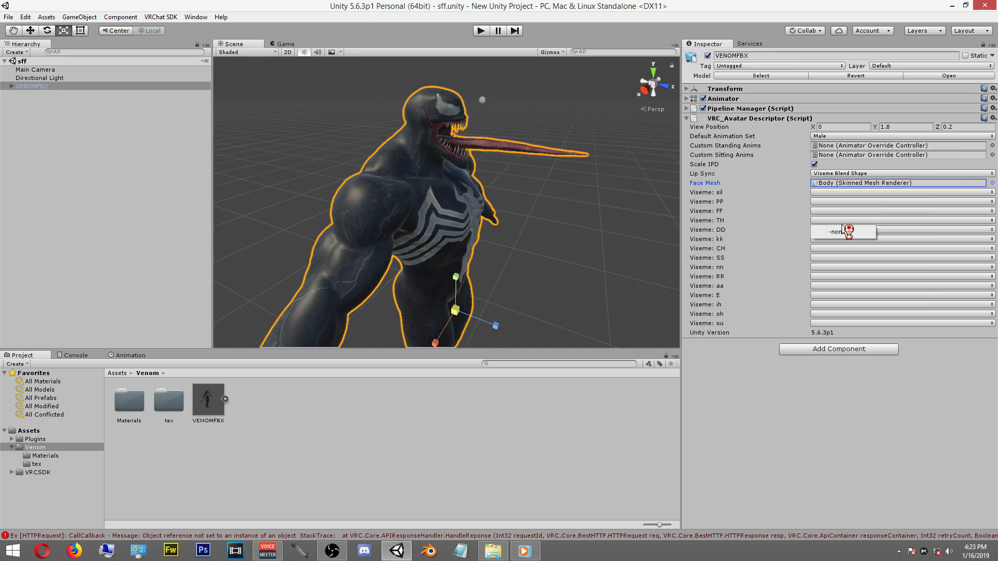
click(828, 203)
click(829, 202)
click(791, 196)
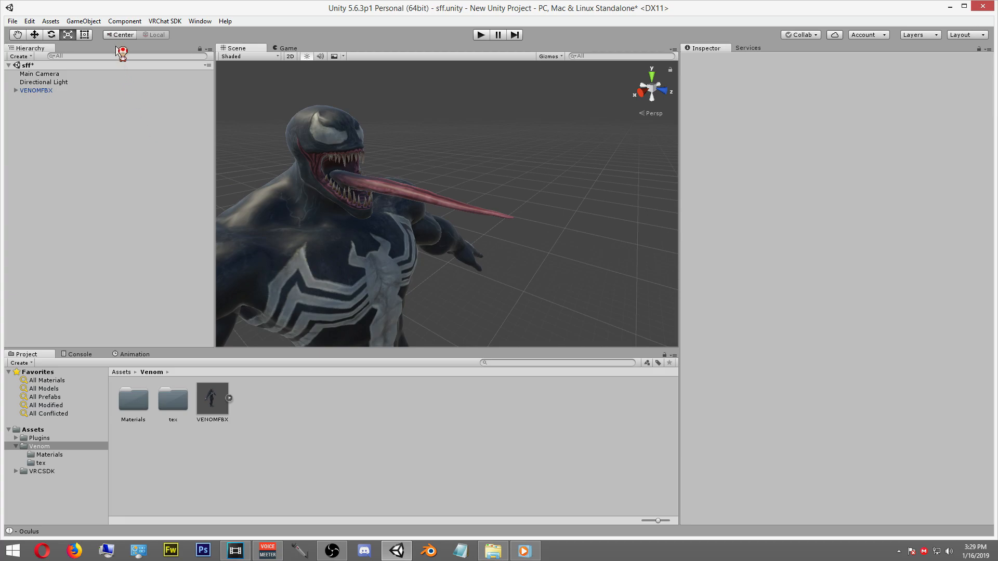
Step: Open the VRChat build control panel, then build and publish the VENOMFBX avatar
click(159, 22)
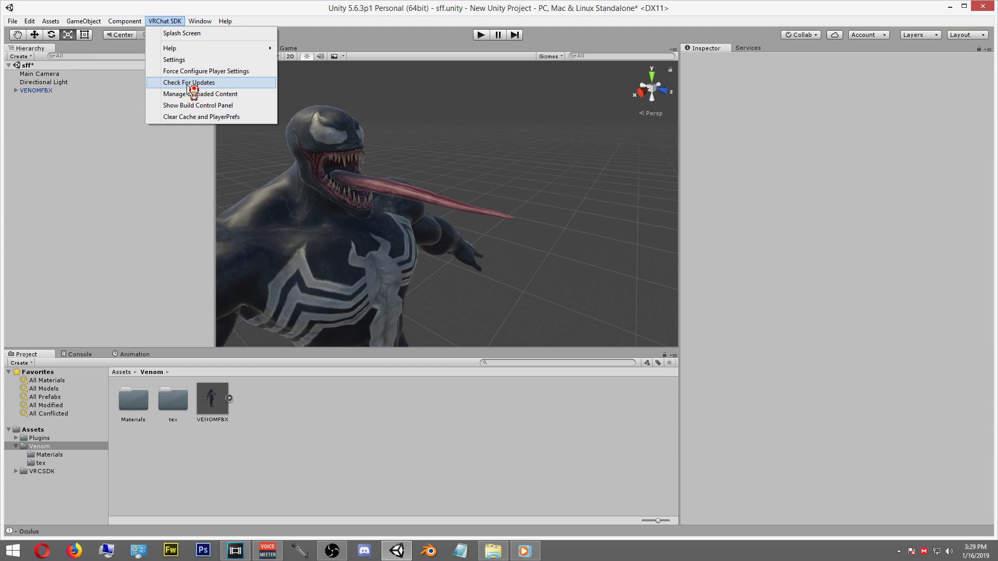
click(195, 105)
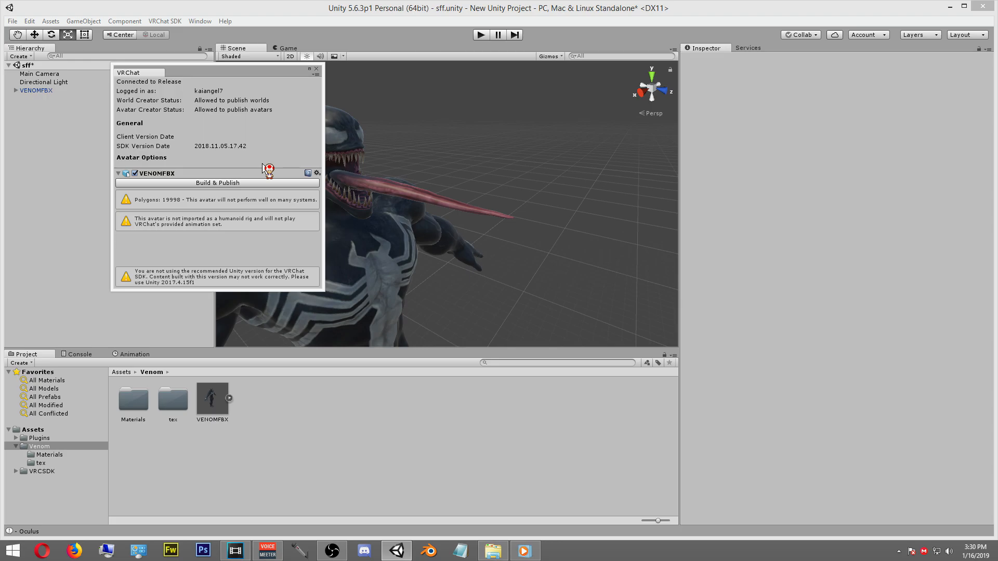
click(242, 184)
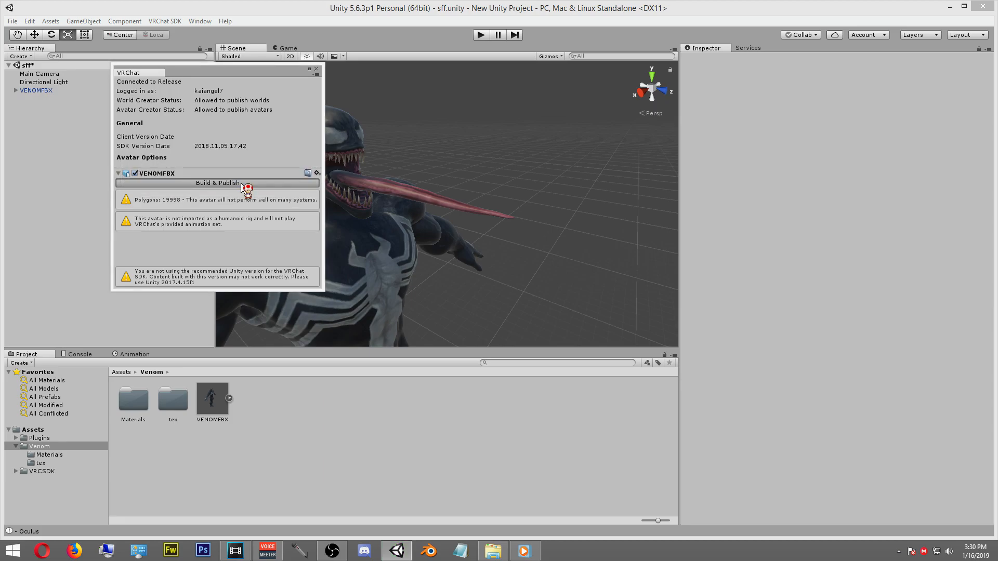
click(242, 184)
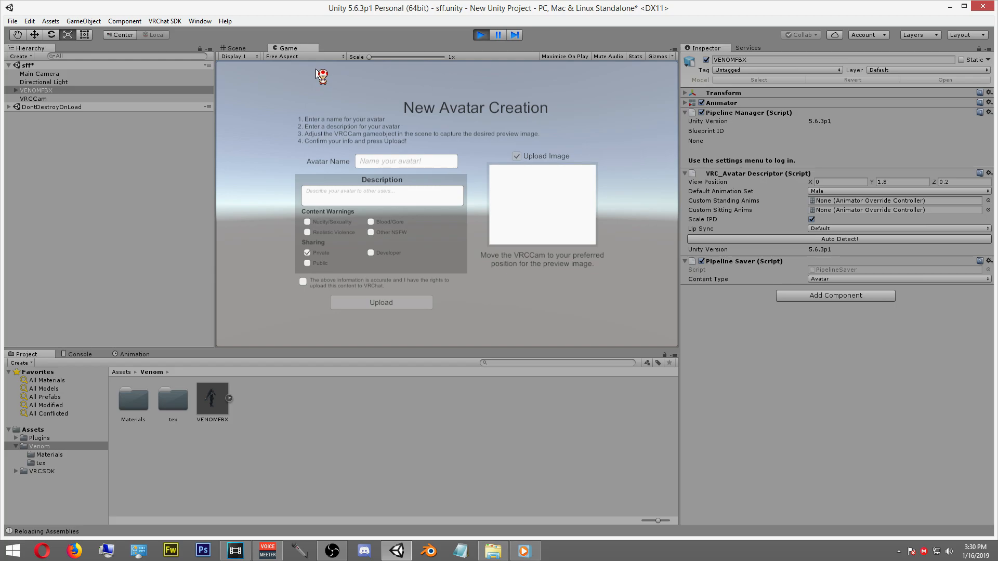
Step: Move VRCCam in the scene so the avatar's preview image frames Venom's face up close
click(237, 48)
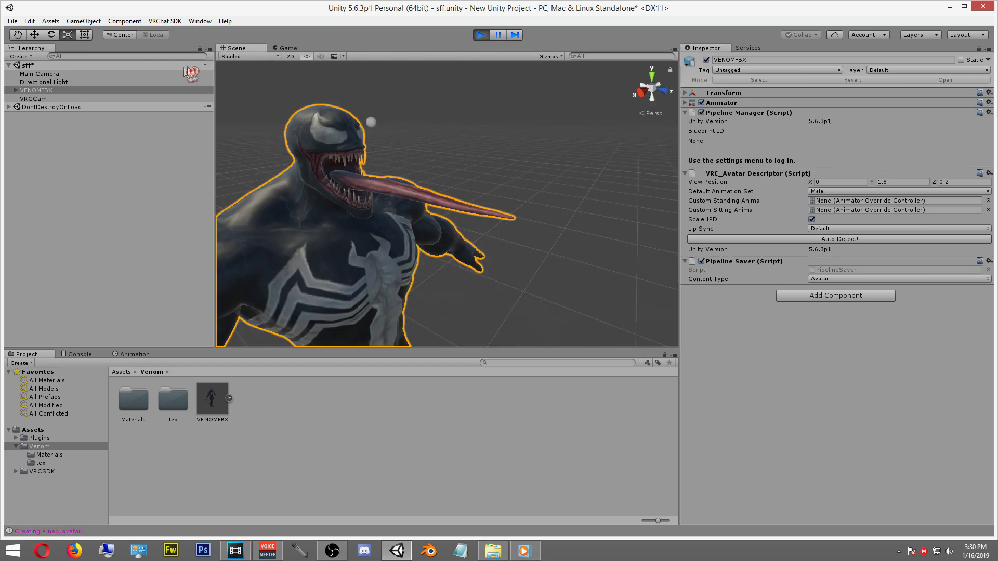
click(33, 100)
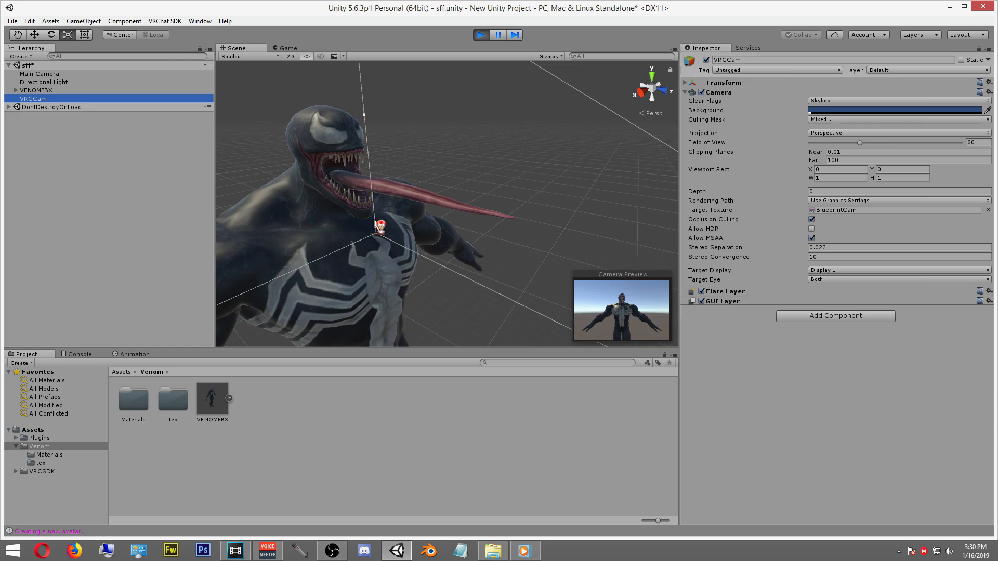
key(f)
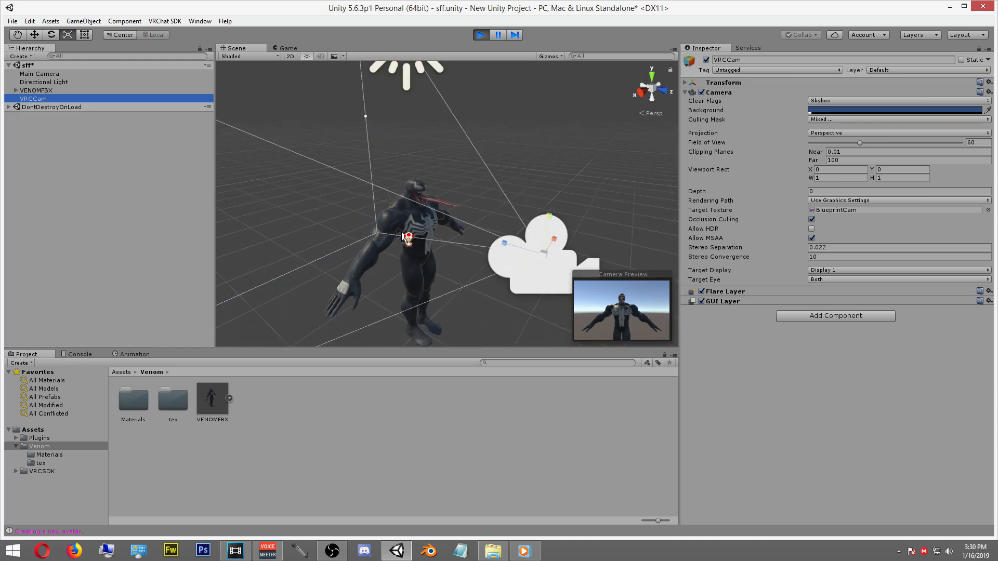
scroll(406, 237, down, 3)
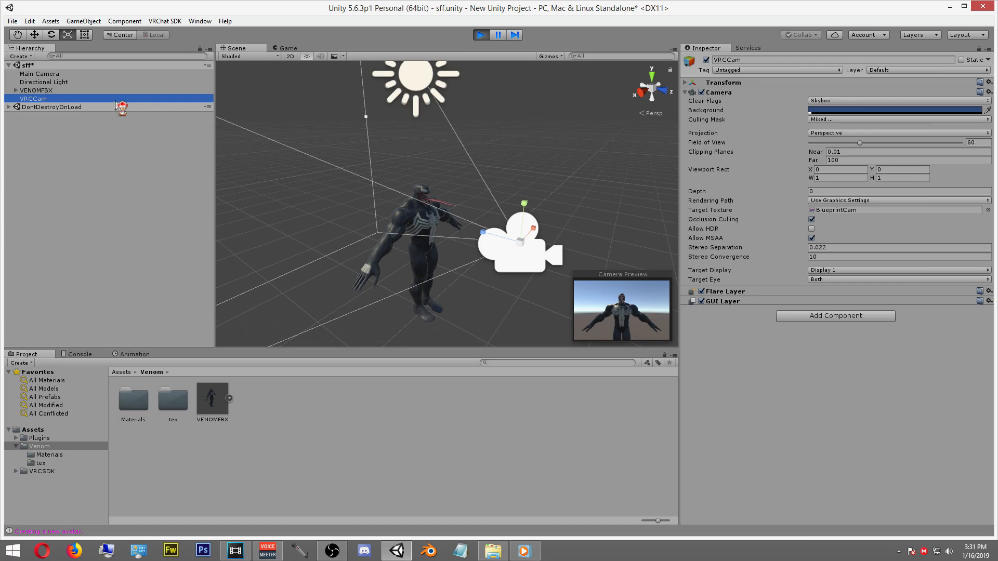
click(35, 34)
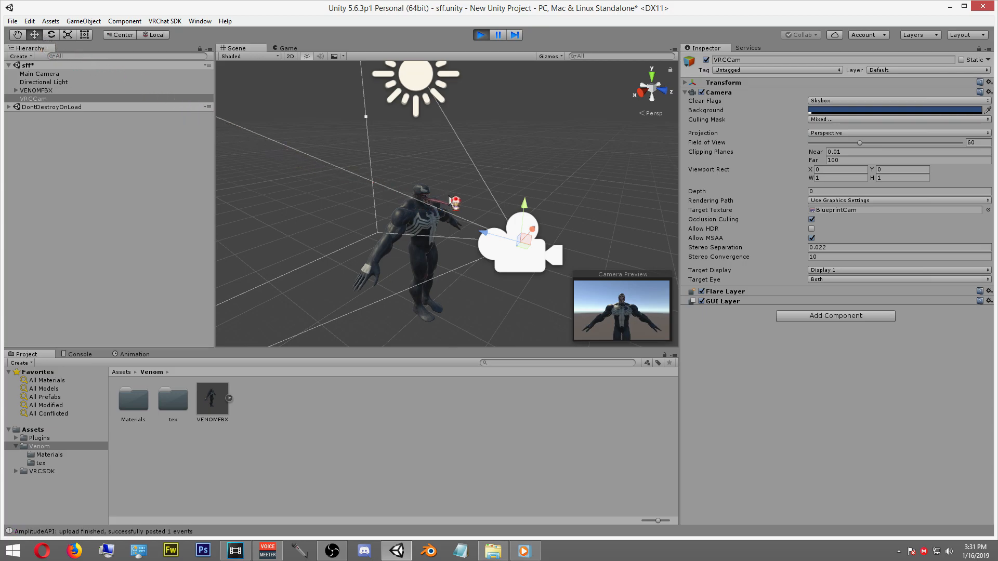
drag(525, 210, 443, 166)
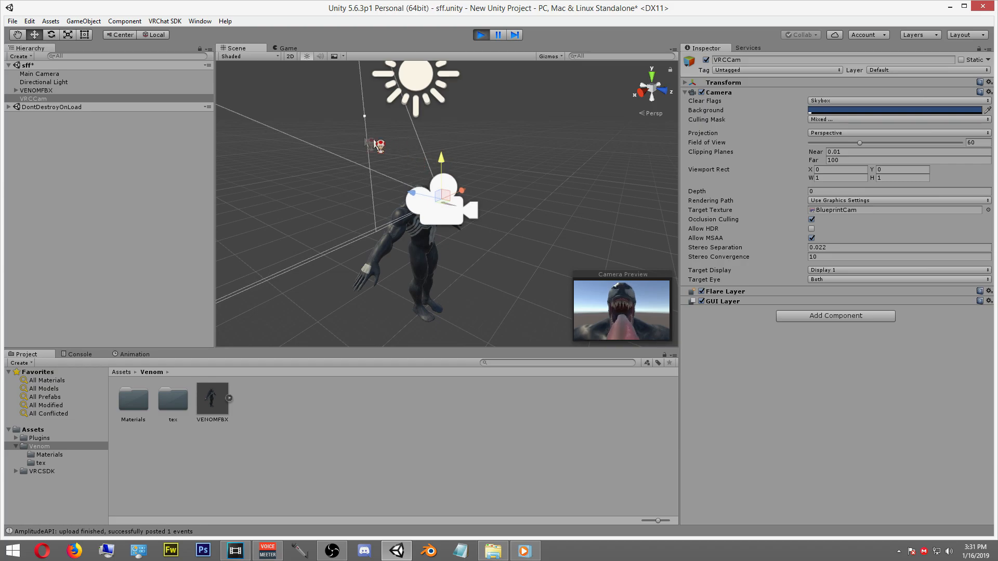
Step: Name the new avatar Venom, confirm that the information is accurate and the content rights are held, and upload it
click(286, 48)
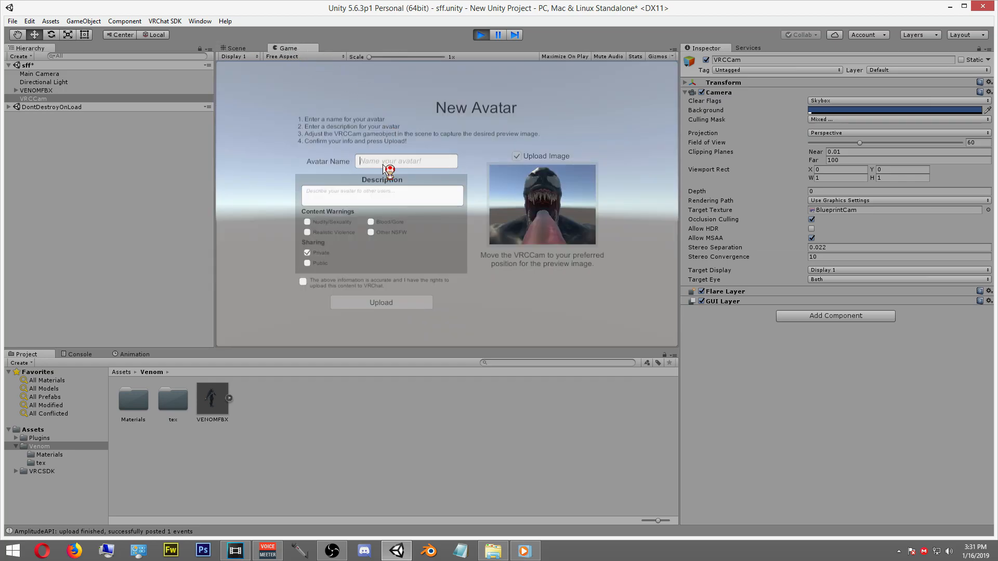
text(Venom)
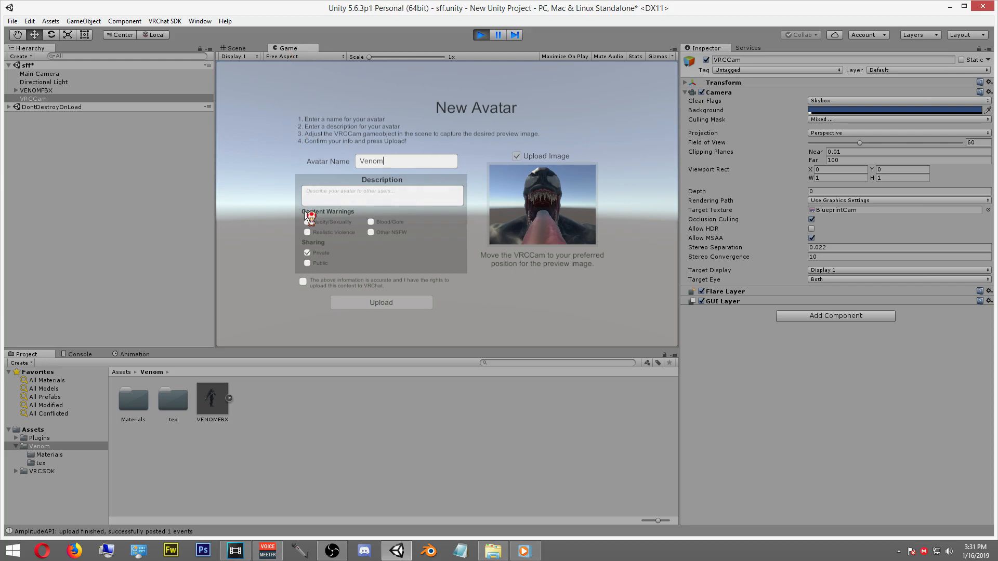
click(303, 283)
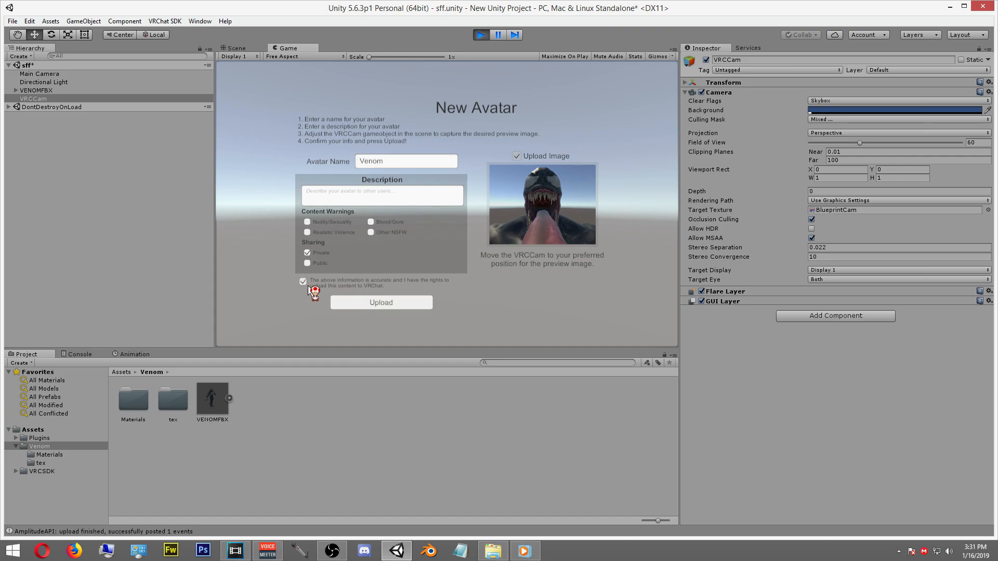
click(361, 305)
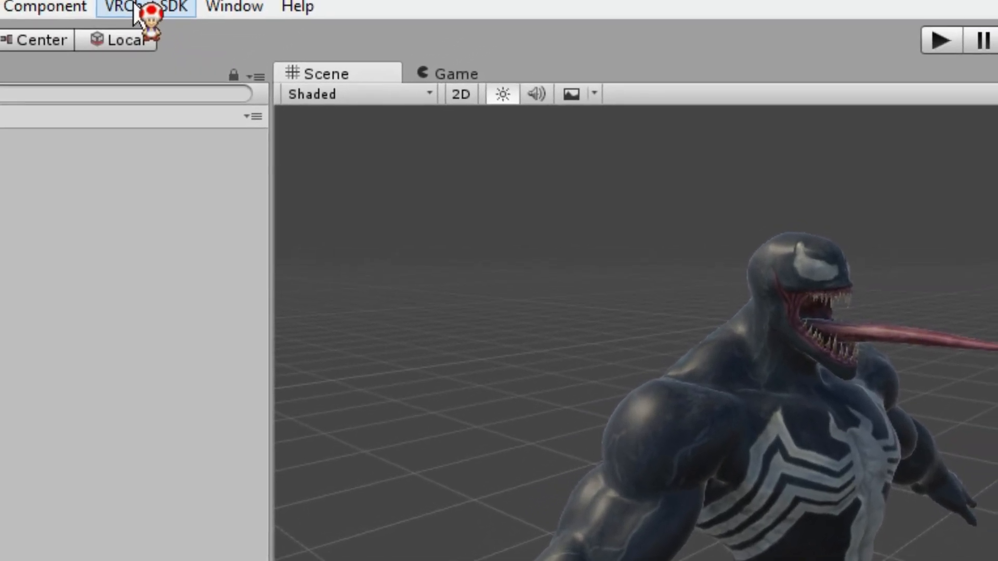
click(134, 7)
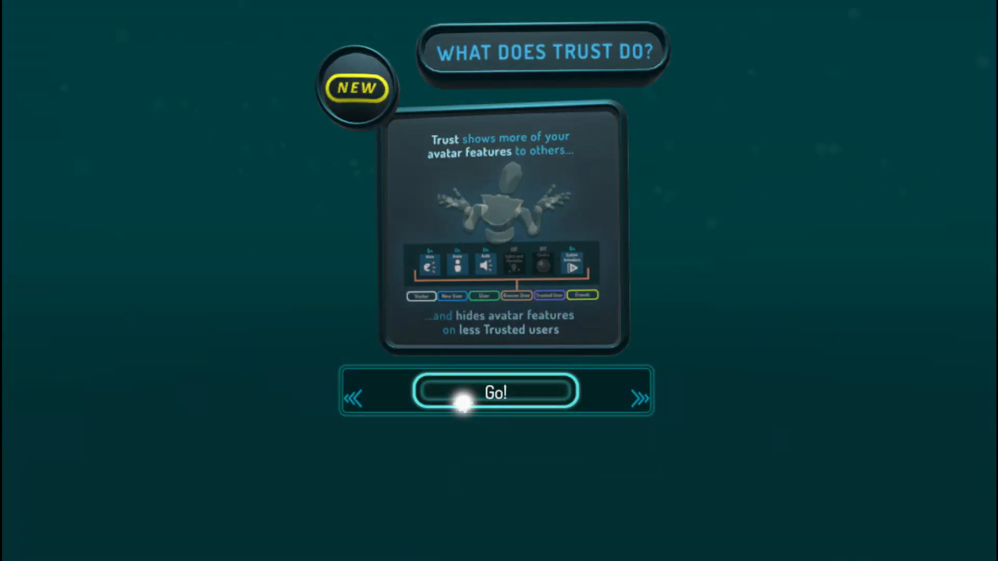
Step: Switch to VRChat, enter the home world, and select the Venom avatar from the personal avatars
click(463, 403)
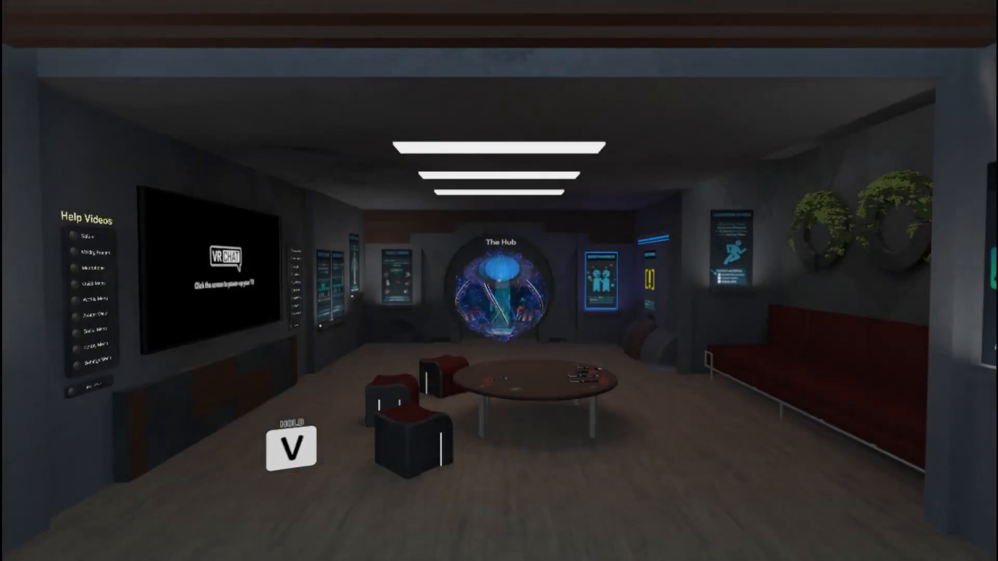
key(Escape)
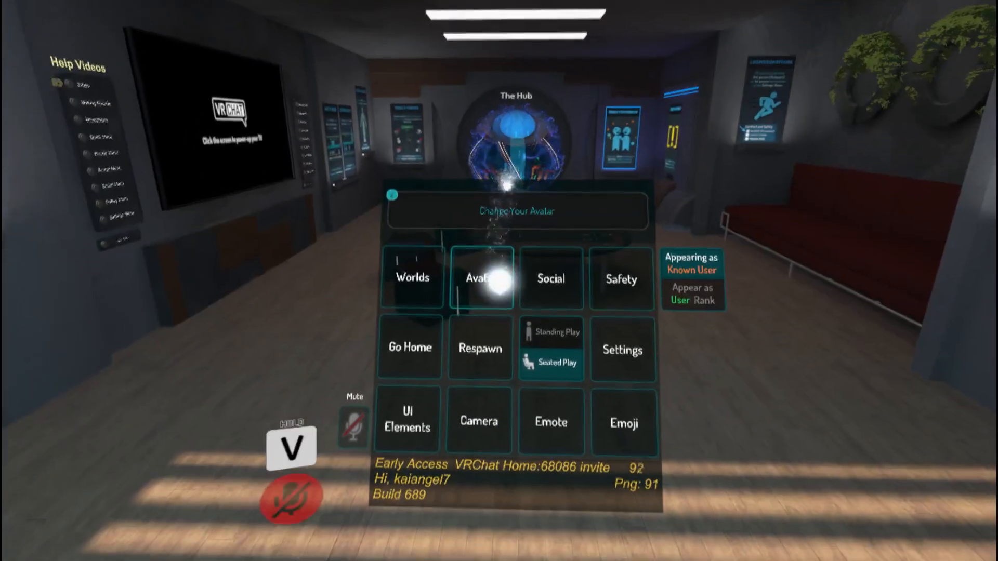
click(498, 280)
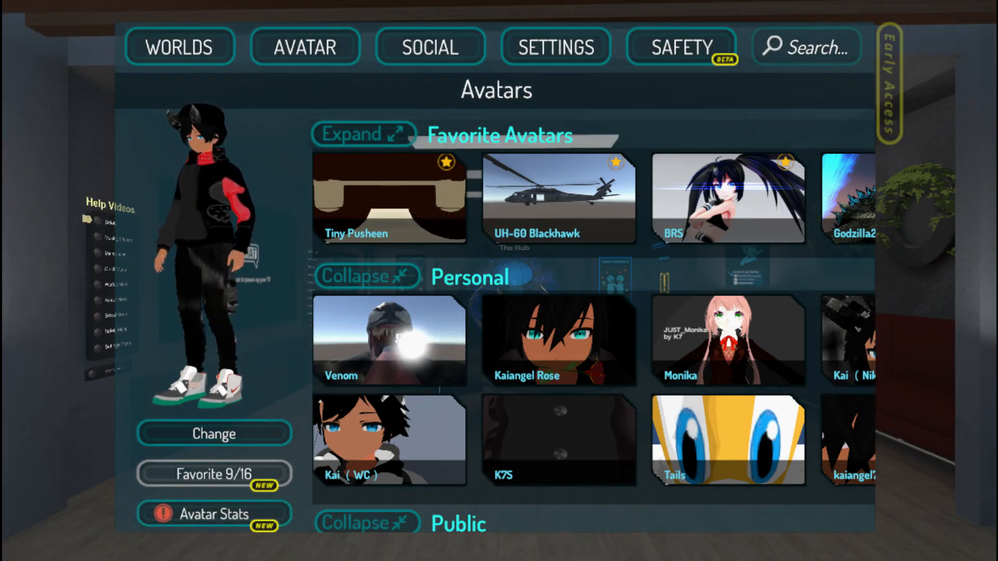
click(381, 339)
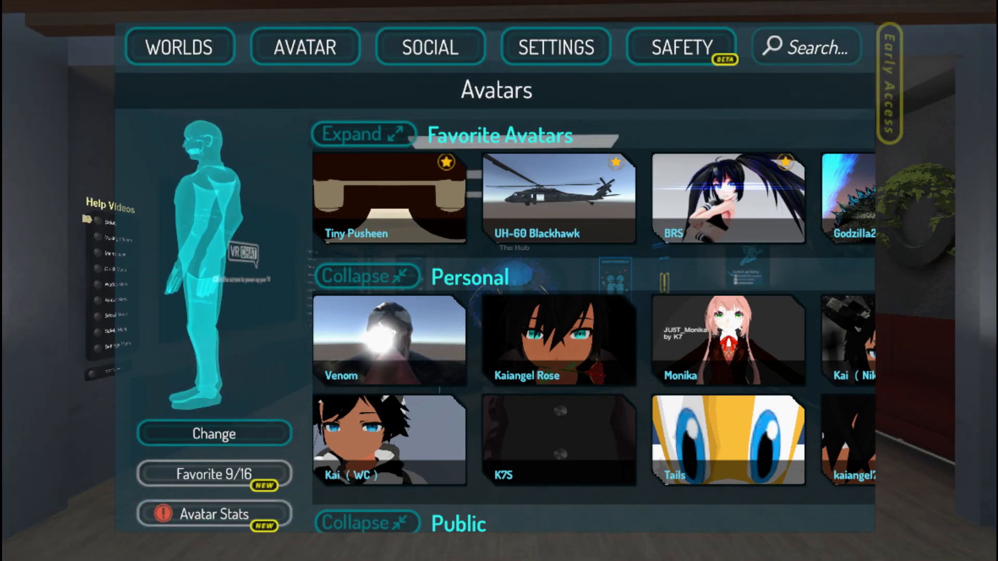